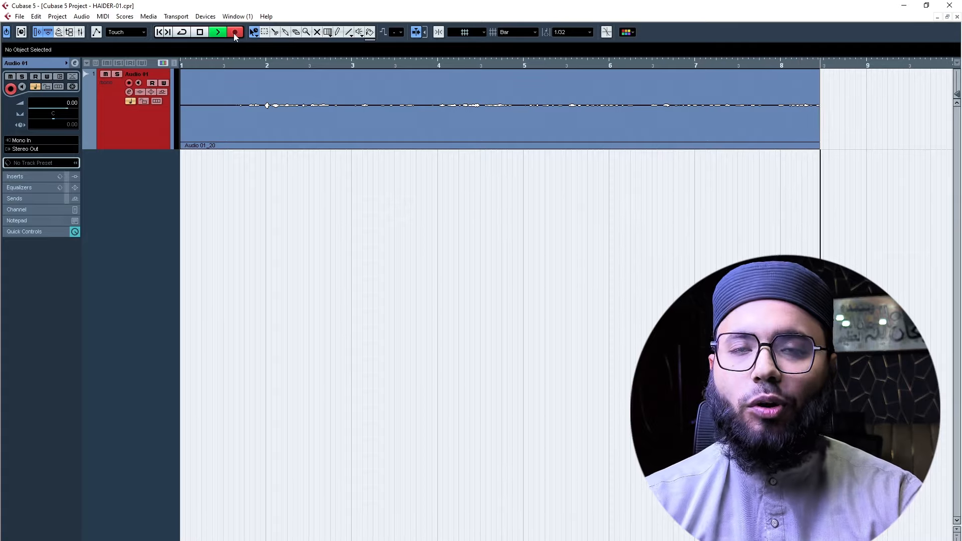
{"action": "scroll", "coordinate": [336, 205], "scroll_direction": "down", "scroll_amount": 9}
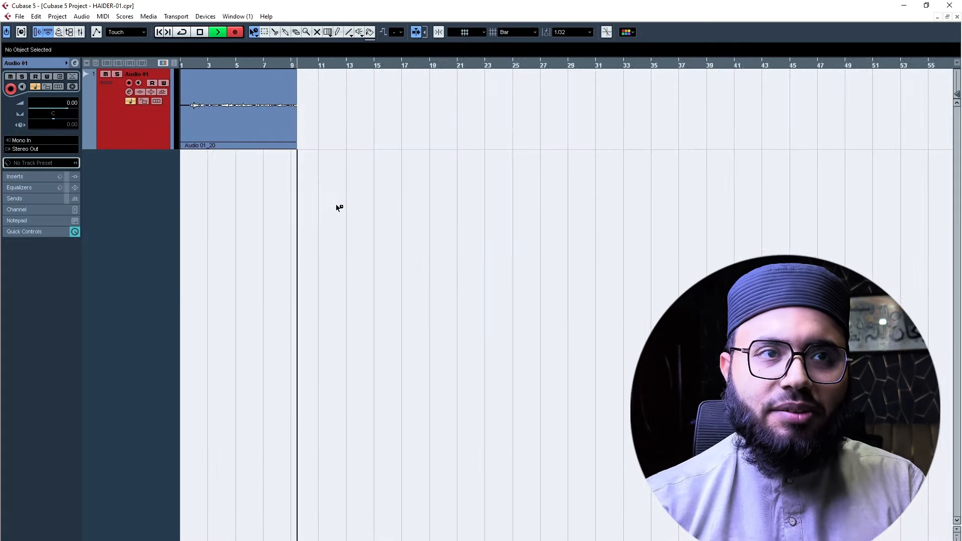
{"action": "scroll", "coordinate": [336, 205], "scroll_direction": "up", "scroll_amount": 1}
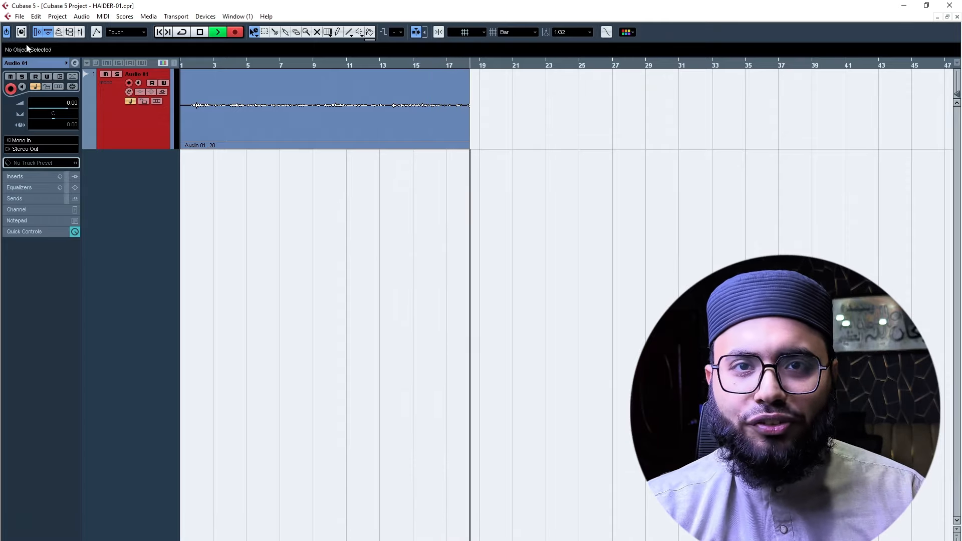
{"action": "left_click", "coordinate": [19, 16]}
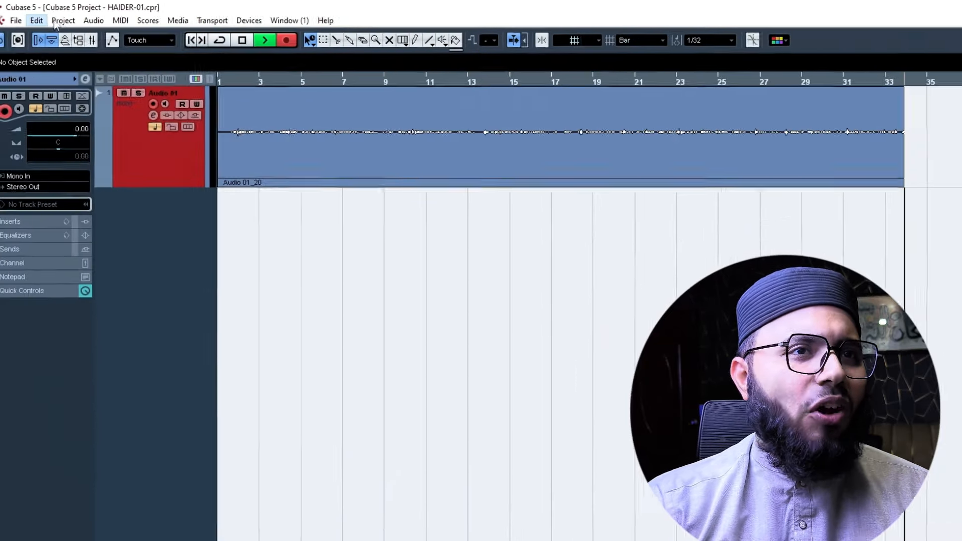
{"action": "mouse_move", "coordinate": [111, 27]}
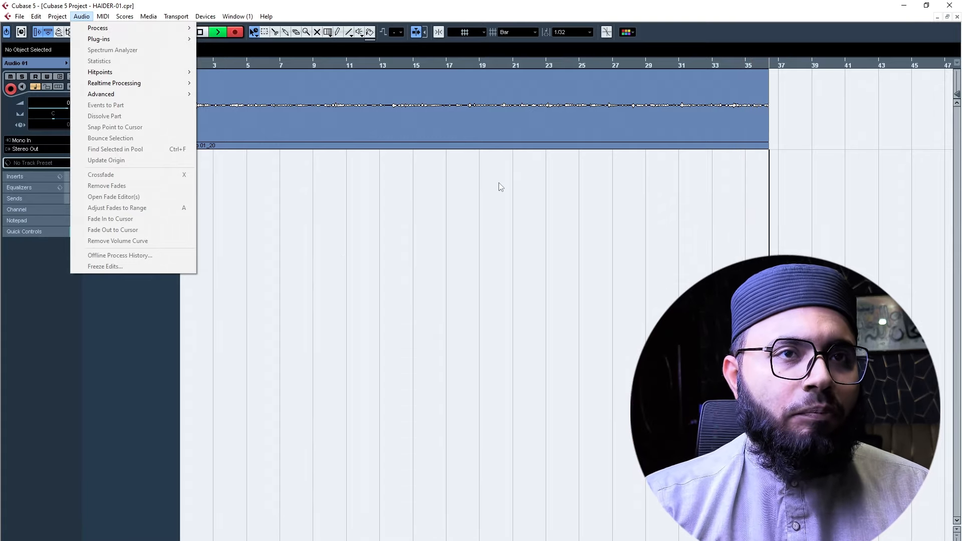
{"action": "left_click", "coordinate": [440, 234]}
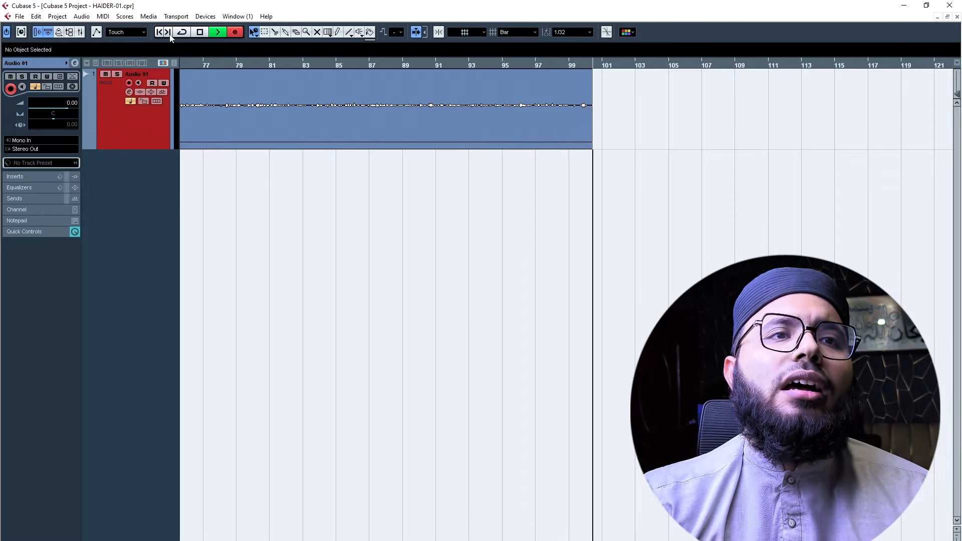
{"action": "right_click", "coordinate": [136, 181]}
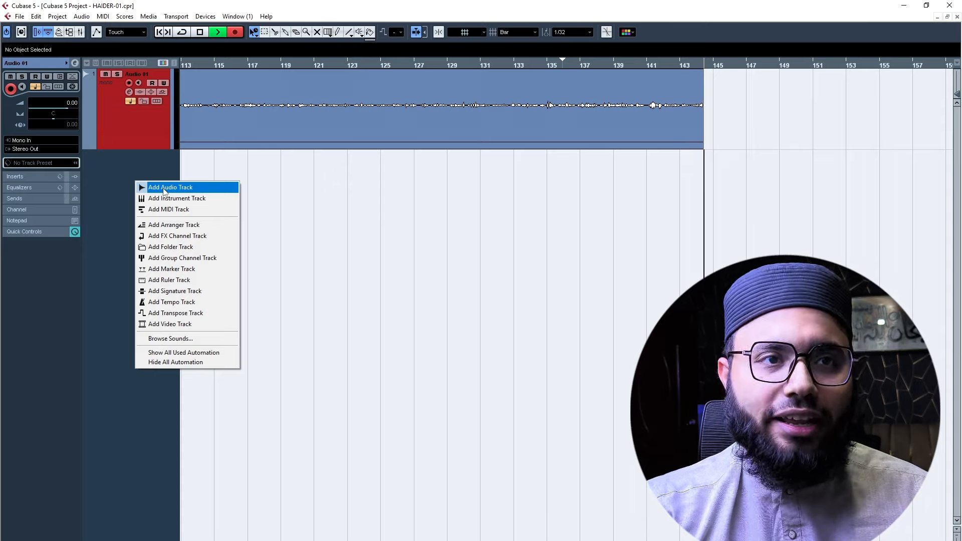
{"action": "key", "text": "Escape"}
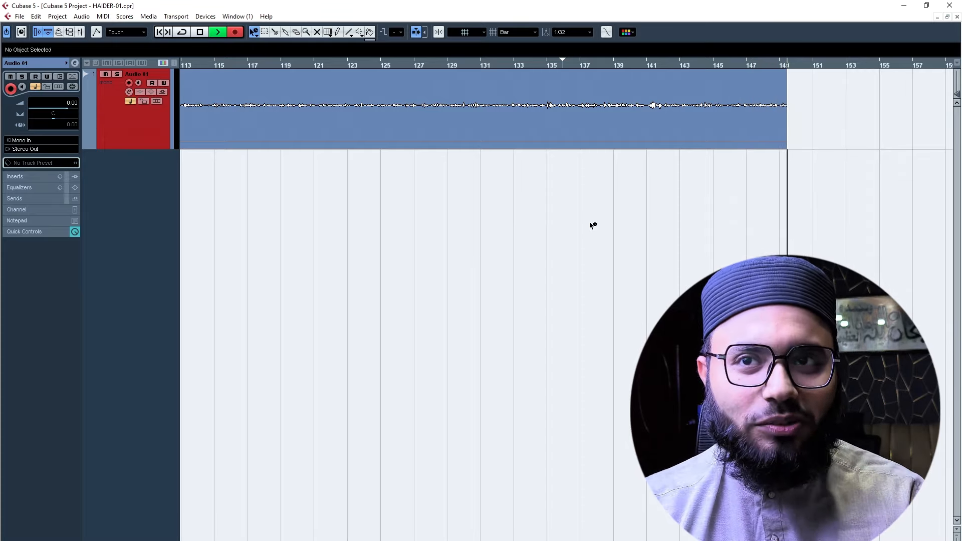
- Stop the recording on the Audio 01 track and deselect the recorded clip
{"action": "key", "text": "space"}
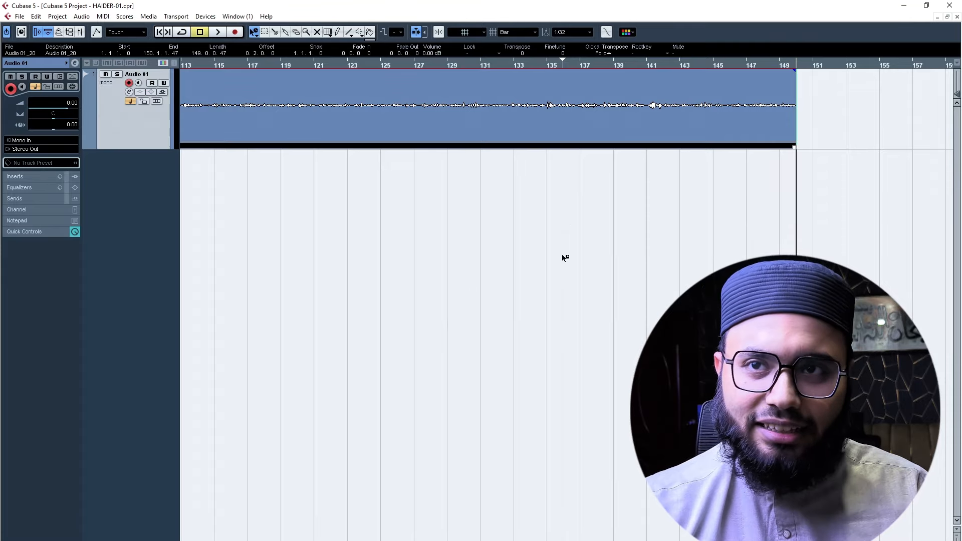
{"action": "left_click", "coordinate": [405, 186]}
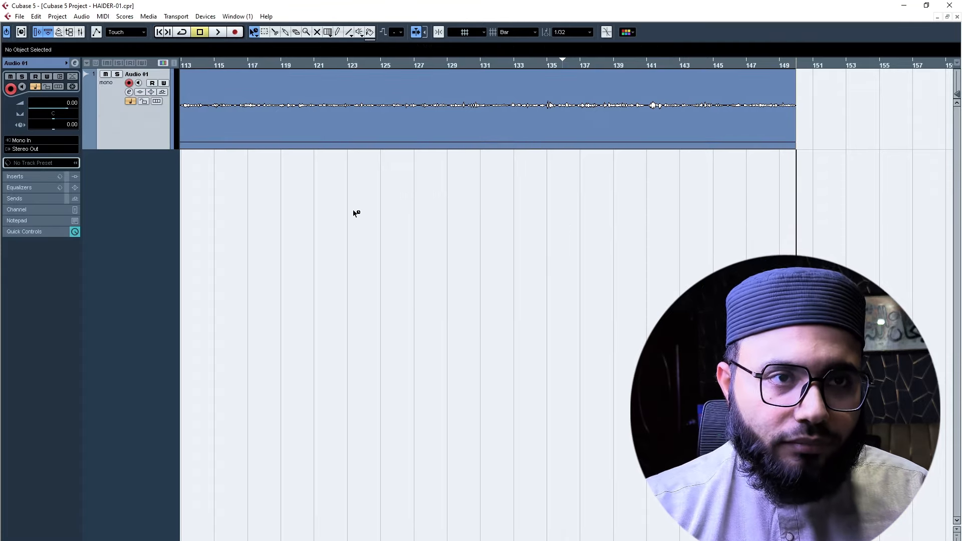
- Add five mono audio tracks below Audio 01
{"action": "right_click", "coordinate": [141, 191]}
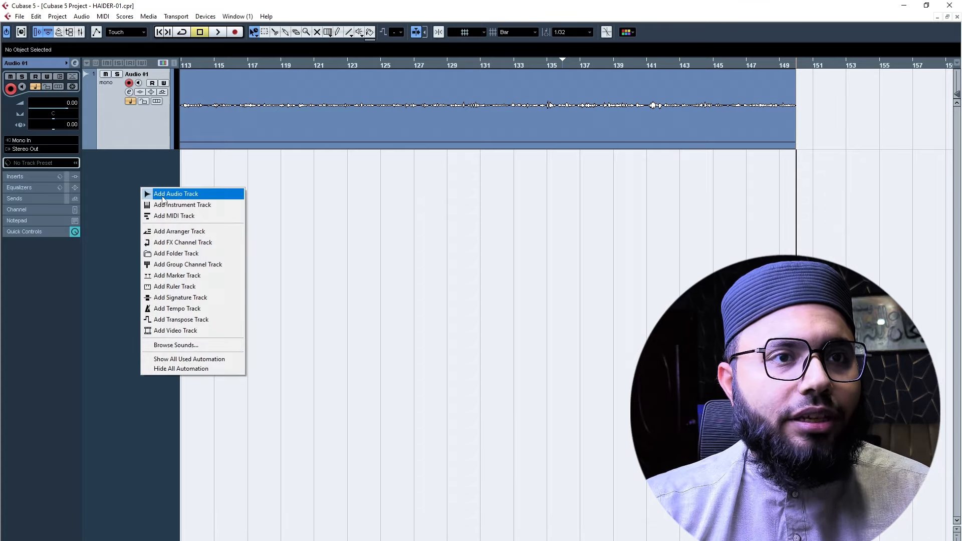
{"action": "left_click", "coordinate": [163, 198]}
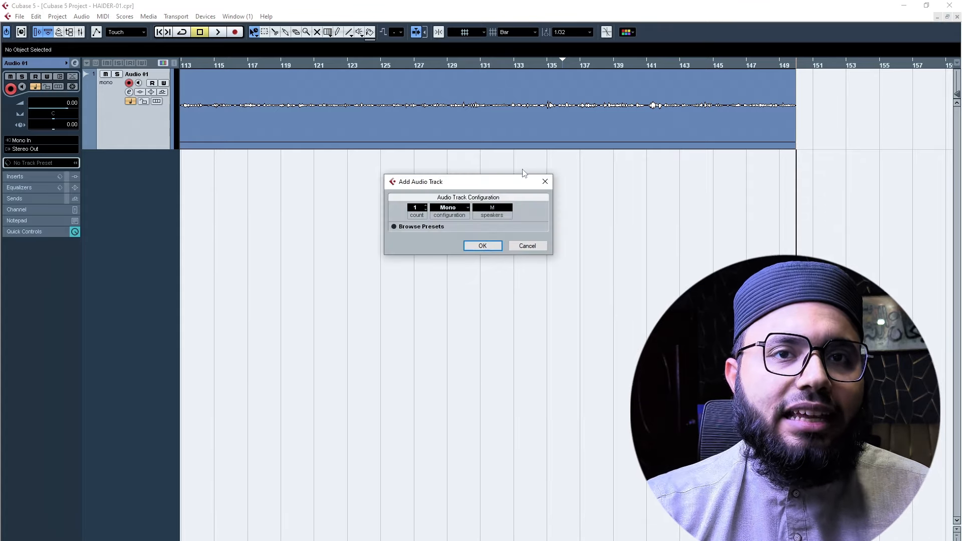
{"action": "left_click_drag", "start_coordinate": [506, 187], "coordinate": [323, 183]}
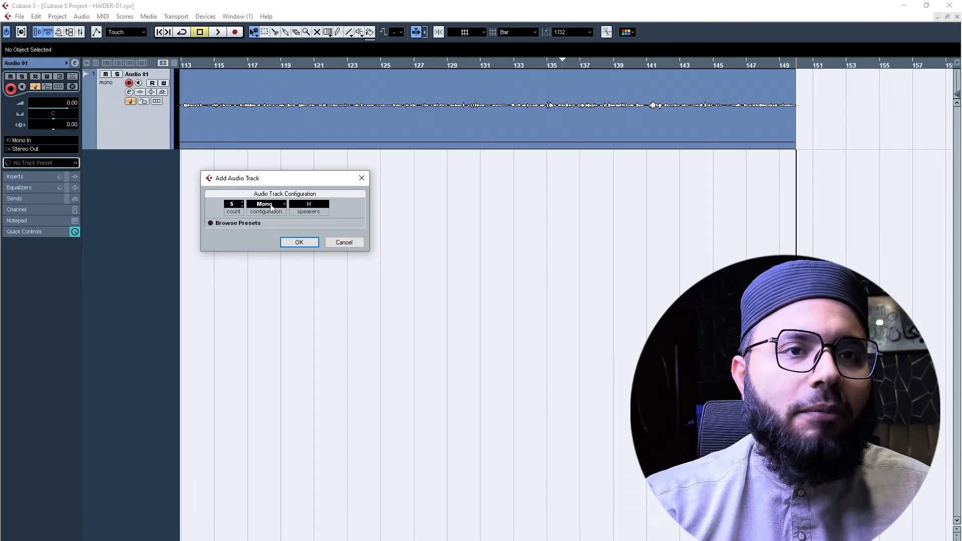
{"action": "left_click", "coordinate": [300, 242]}
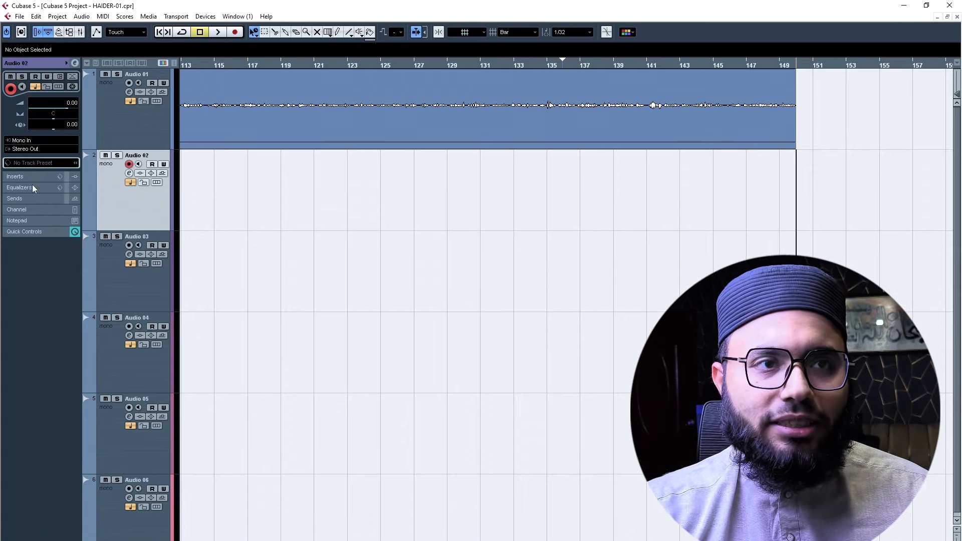
- Select the Audio 02 track and mute Audio 01
{"action": "left_click", "coordinate": [98, 261]}
{"action": "left_click", "coordinate": [113, 350]}
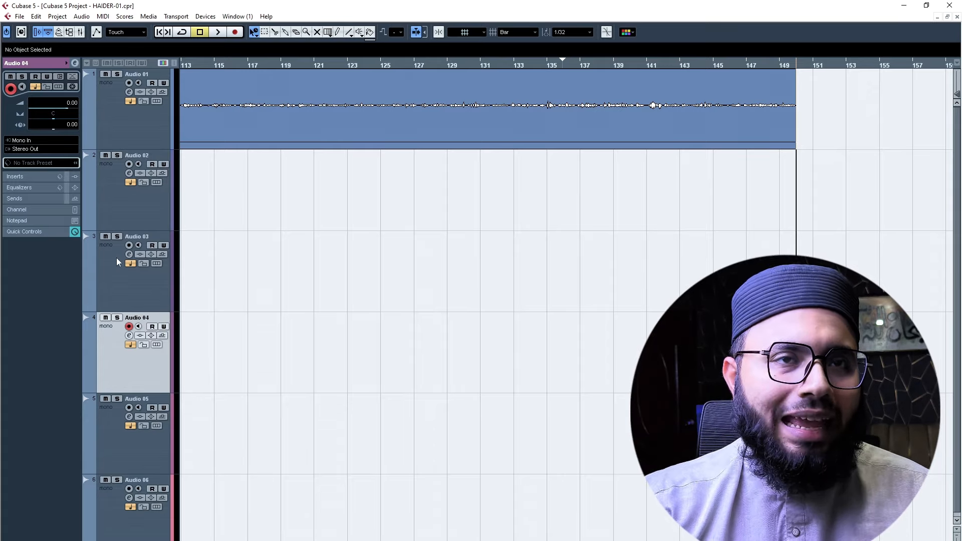
{"action": "left_click", "coordinate": [118, 263]}
{"action": "left_click", "coordinate": [120, 212]}
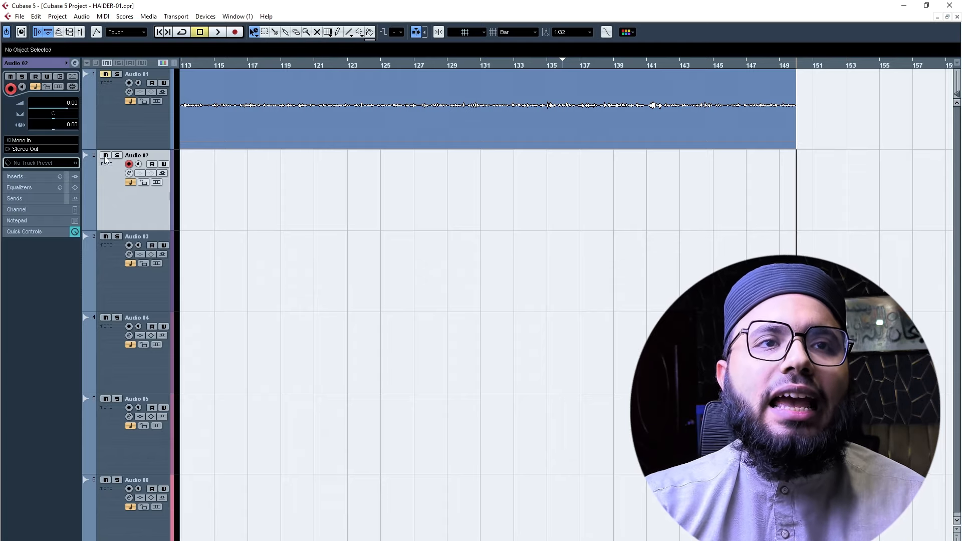
- Play the project from about bar 115 with Audio 01 soloed, ending with playback stopped and solo off
{"action": "left_click", "coordinate": [213, 67]}
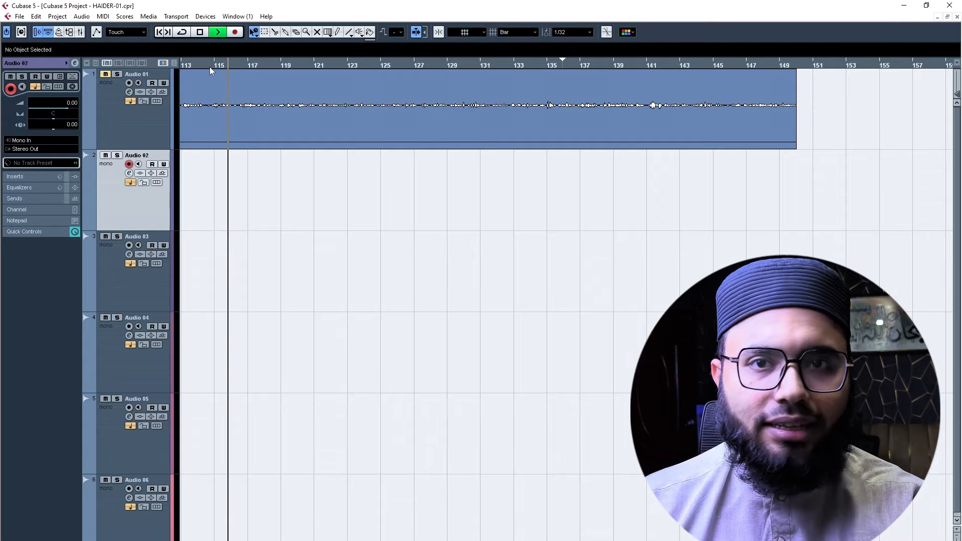
{"action": "key", "text": "space"}
{"action": "left_click", "coordinate": [117, 75]}
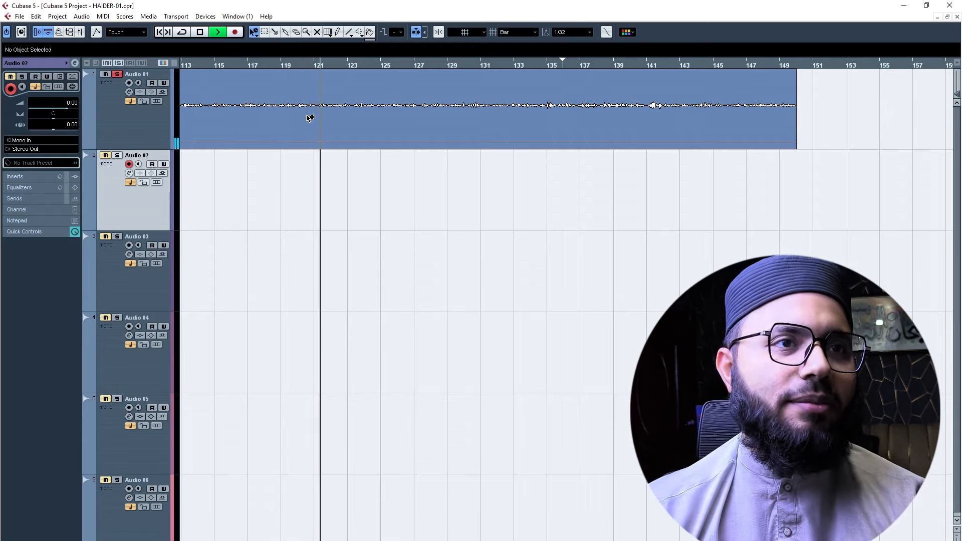
{"action": "key", "text": "space"}
{"action": "left_click", "coordinate": [119, 75]}
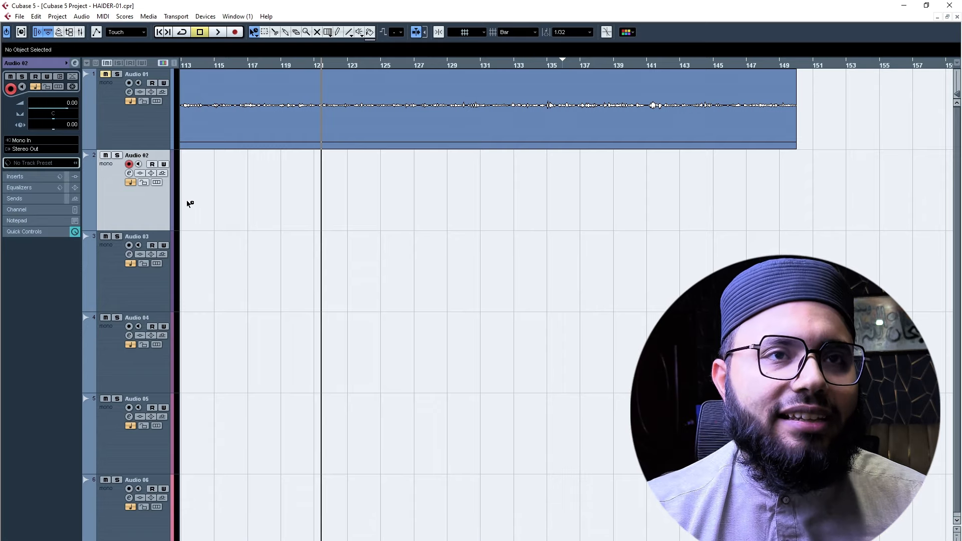
- Position the playhead at bar 119 on the timeline
{"action": "left_click", "coordinate": [249, 65]}
{"action": "left_click", "coordinate": [366, 64]}
{"action": "left_click", "coordinate": [420, 65]}
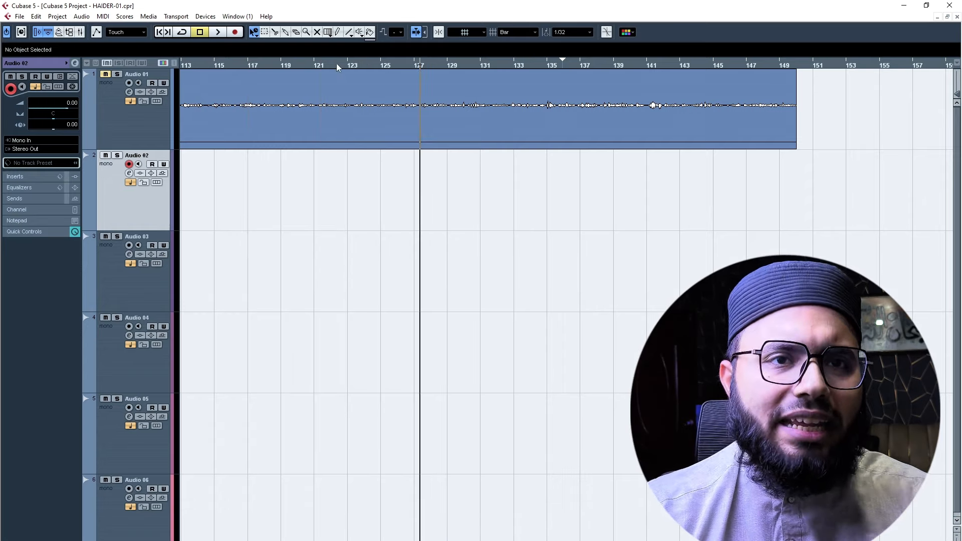
{"action": "left_click", "coordinate": [343, 66]}
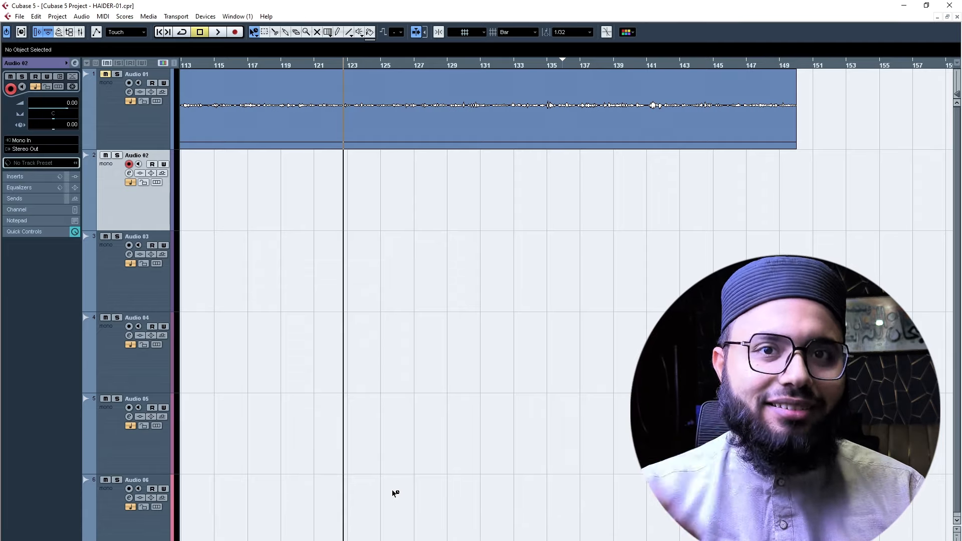
{"action": "left_click", "coordinate": [311, 64]}
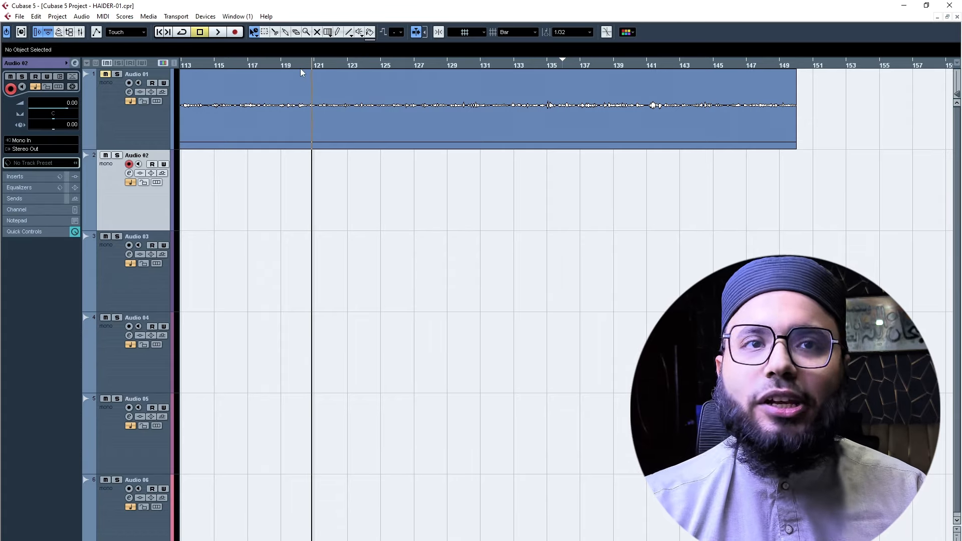
{"action": "left_click", "coordinate": [321, 64]}
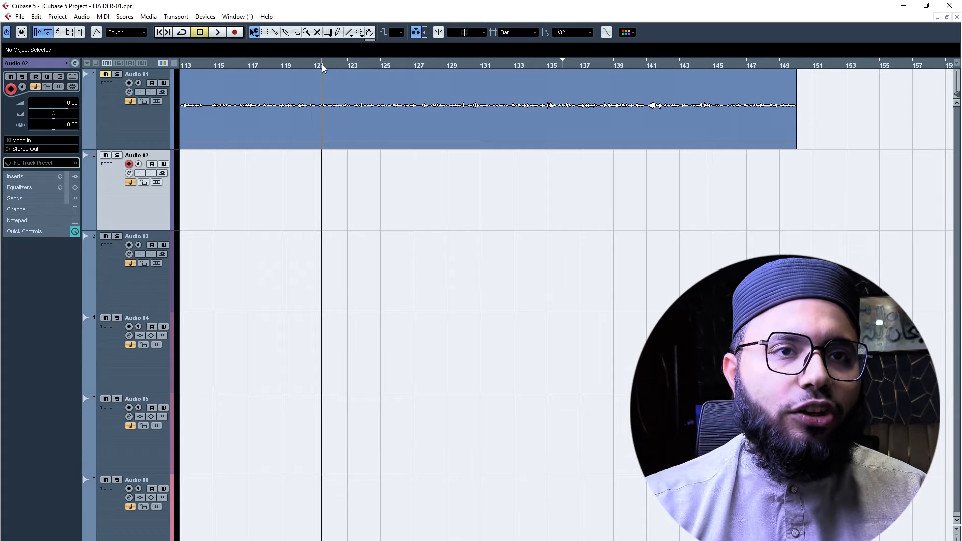
{"action": "left_click", "coordinate": [273, 62]}
{"action": "left_click", "coordinate": [268, 62]}
{"action": "left_click", "coordinate": [282, 64]}
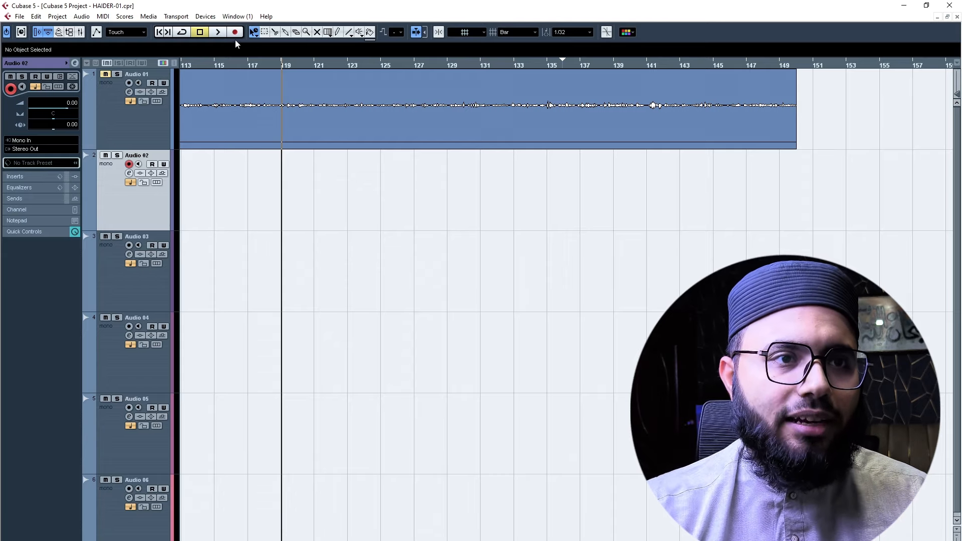
- Record a take about 10 bars long on the Audio 03 track from bar 119 and deselect it
{"action": "left_click", "coordinate": [119, 280]}
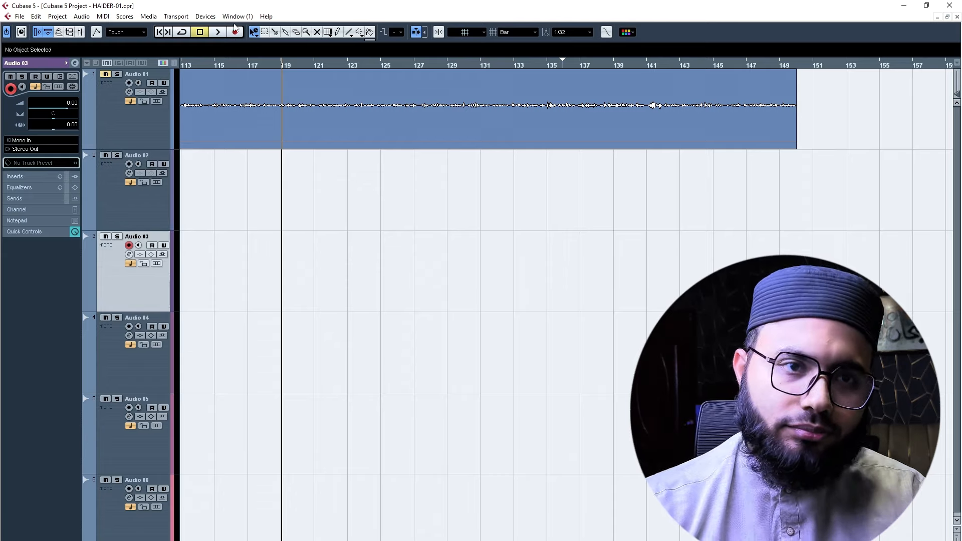
{"action": "left_click", "coordinate": [235, 32]}
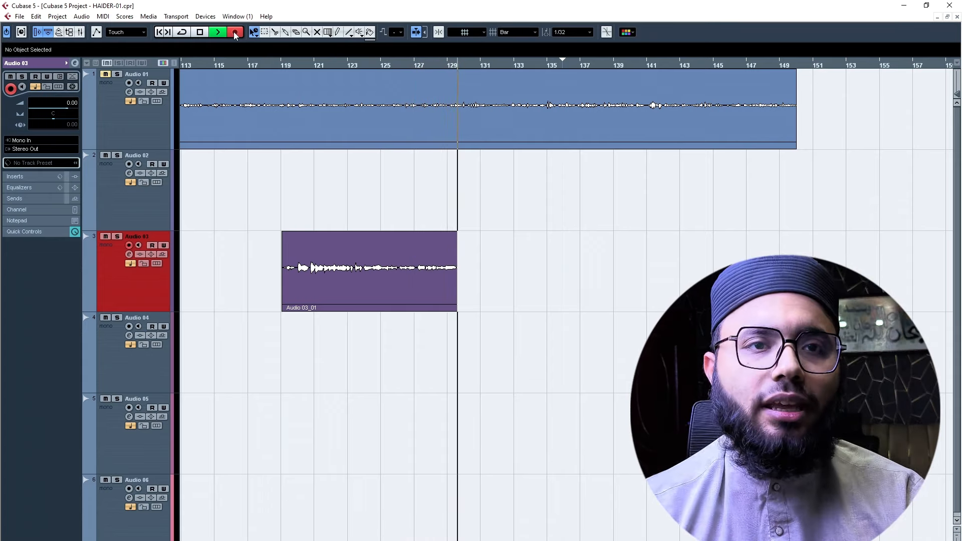
{"action": "left_click", "coordinate": [234, 33]}
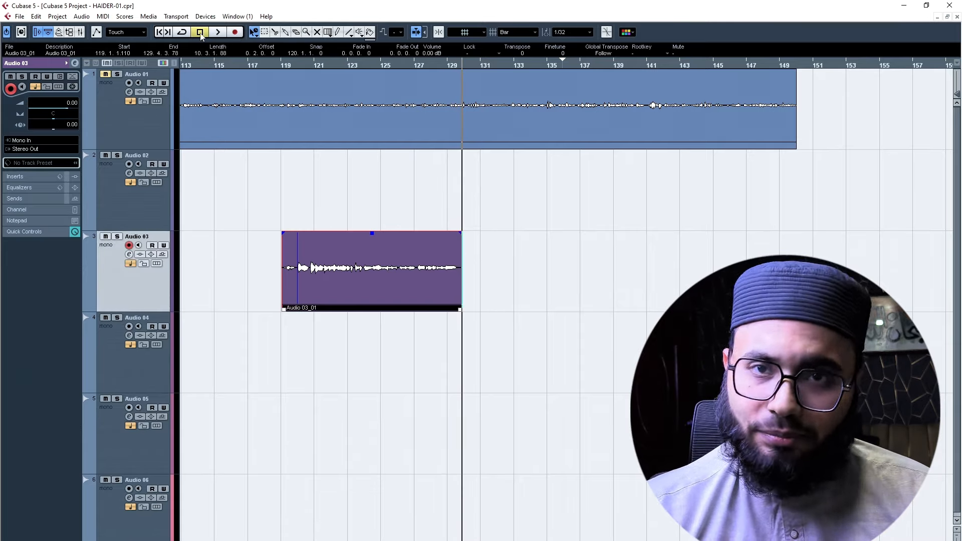
{"action": "left_click", "coordinate": [399, 176]}
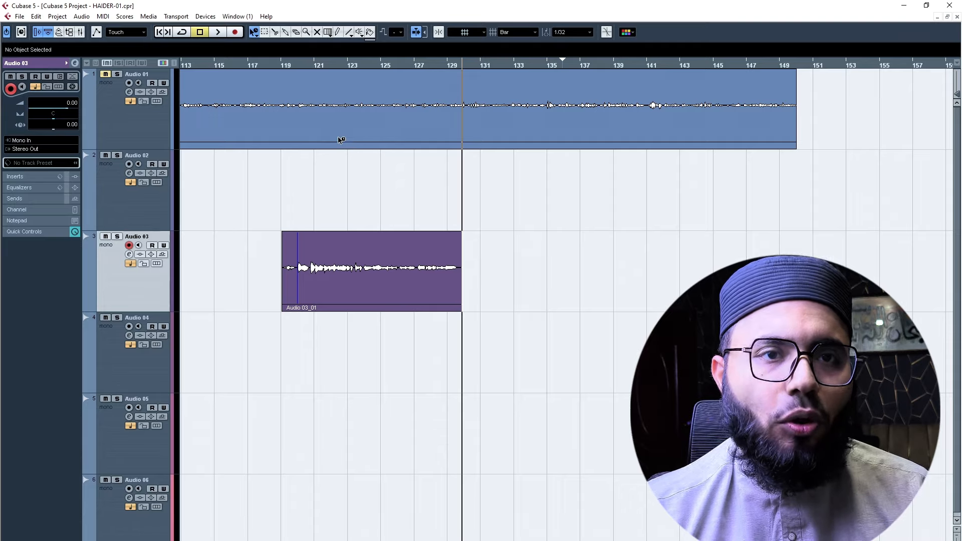
- Set the Audio 03 track volume to 6.02 and play back its take from about bar 120
{"action": "left_click", "coordinate": [304, 66]}
{"action": "left_click", "coordinate": [370, 275]}
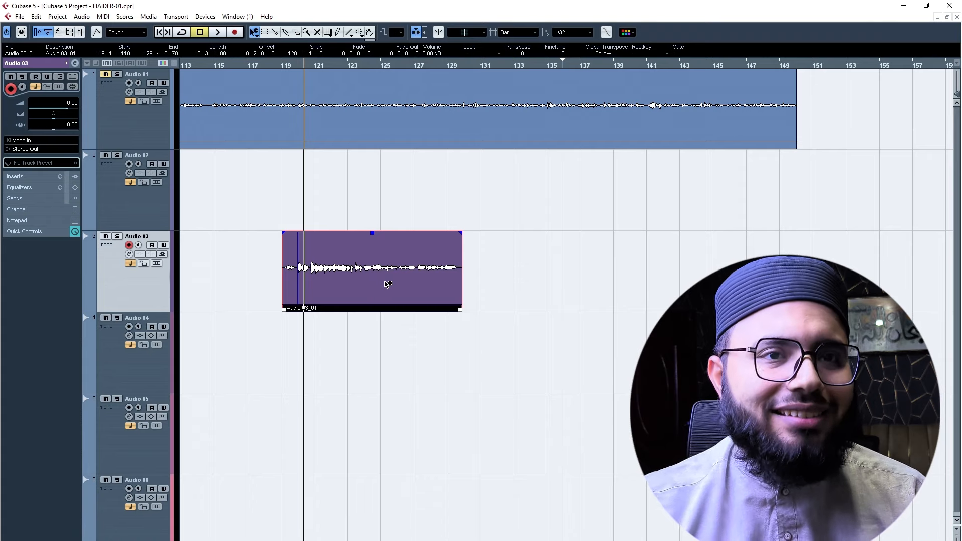
{"action": "left_click", "coordinate": [217, 273]}
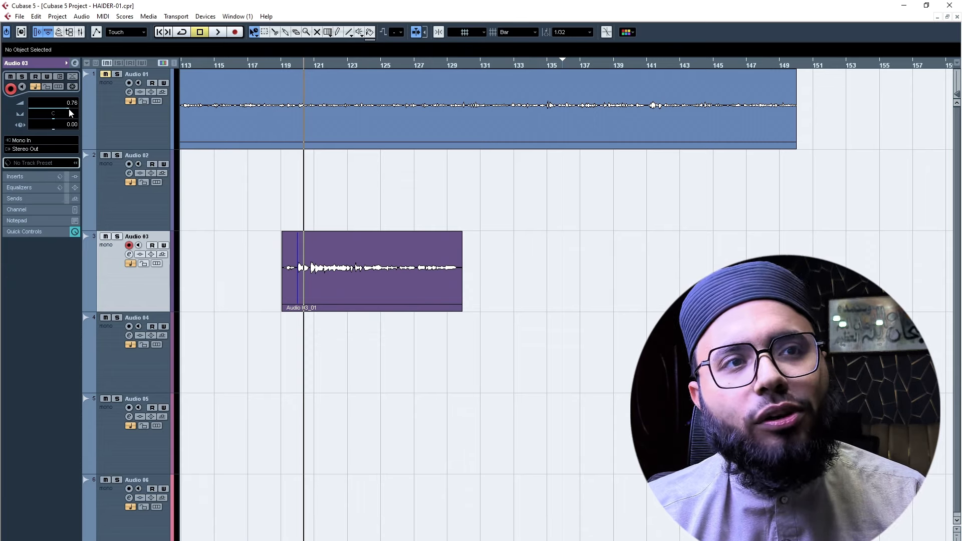
{"action": "left_click_drag", "start_coordinate": [70, 113], "coordinate": [100, 110]}
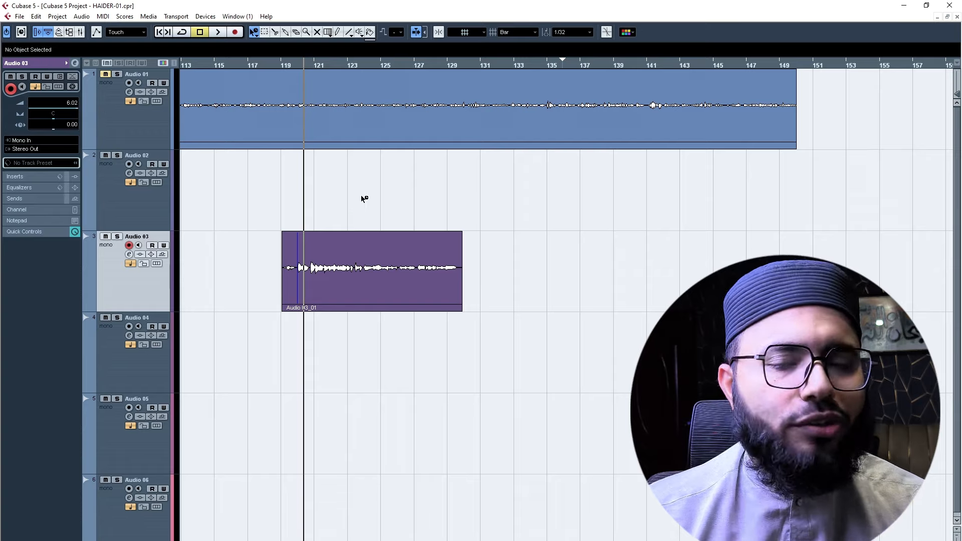
{"action": "key", "text": "space"}
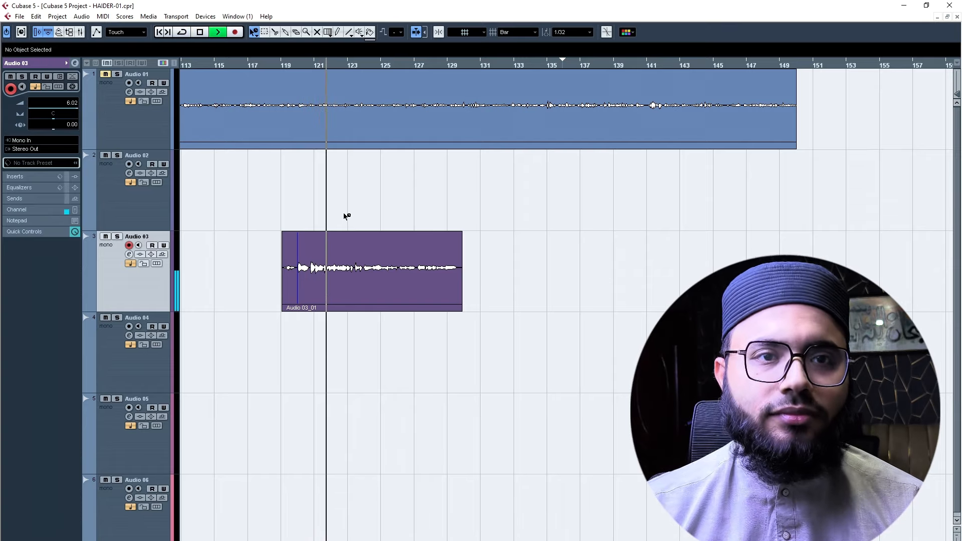
{"action": "key", "text": "space"}
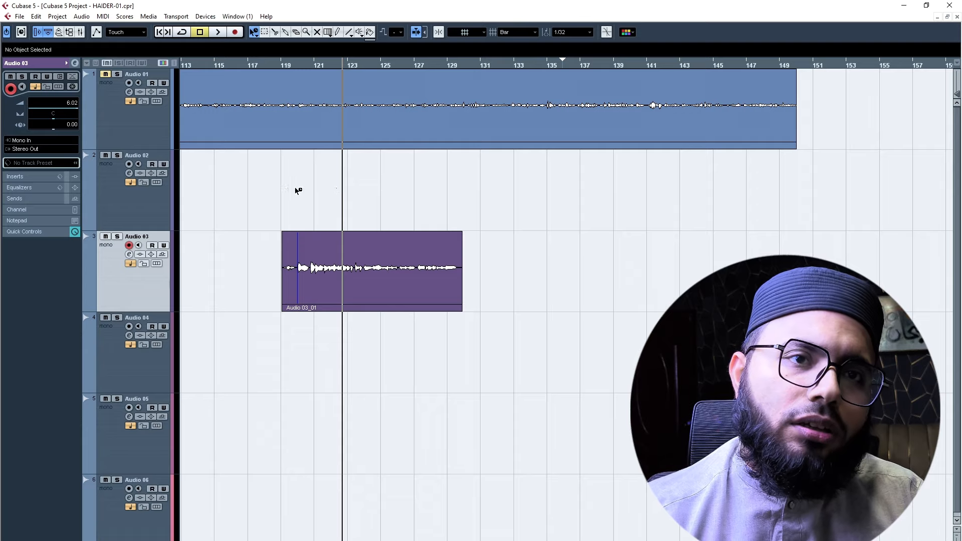
- Return the playhead to the beginning of the project
{"action": "left_click_drag", "start_coordinate": [343, 180], "coordinate": [280, 193]}
{"action": "left_click", "coordinate": [279, 65]}
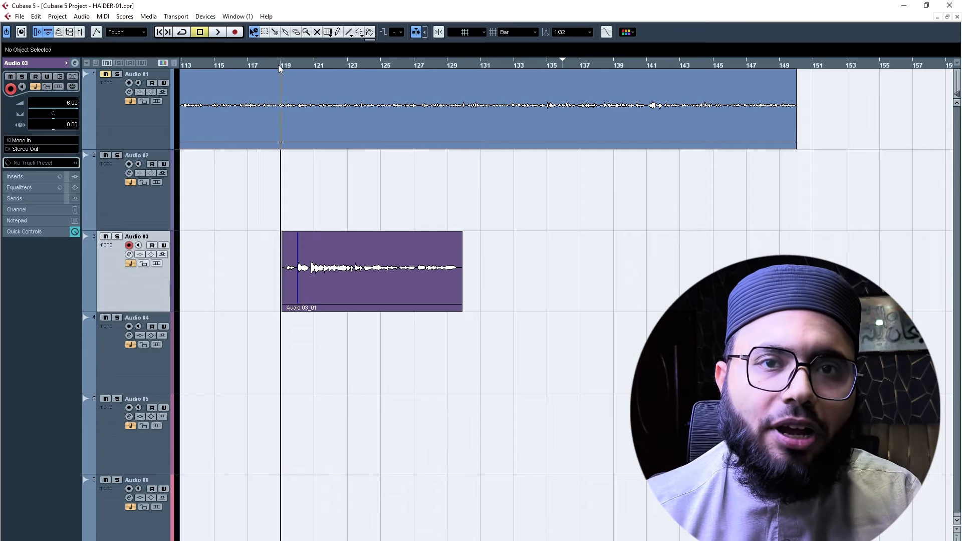
{"action": "left_click_drag", "start_coordinate": [279, 66], "coordinate": [249, 67]}
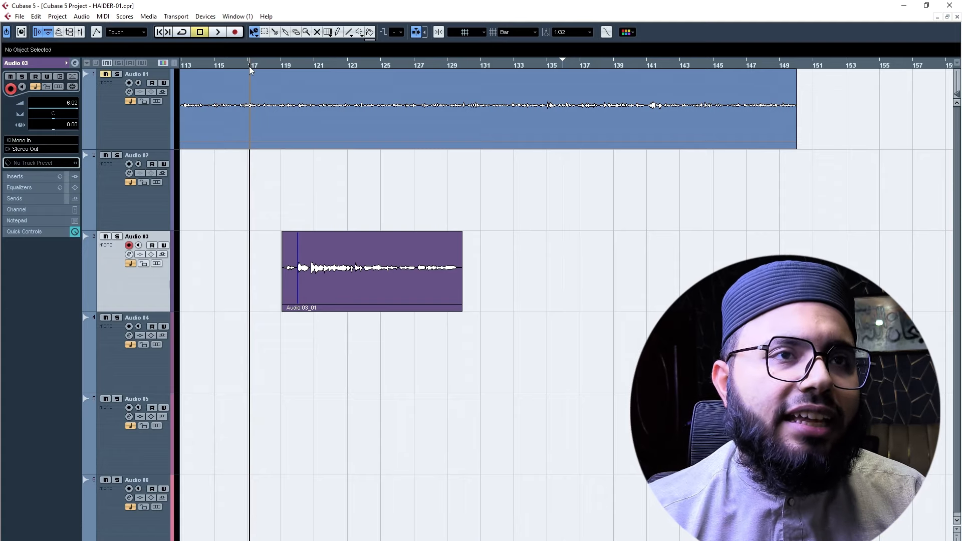
{"action": "left_click", "coordinate": [159, 33]}
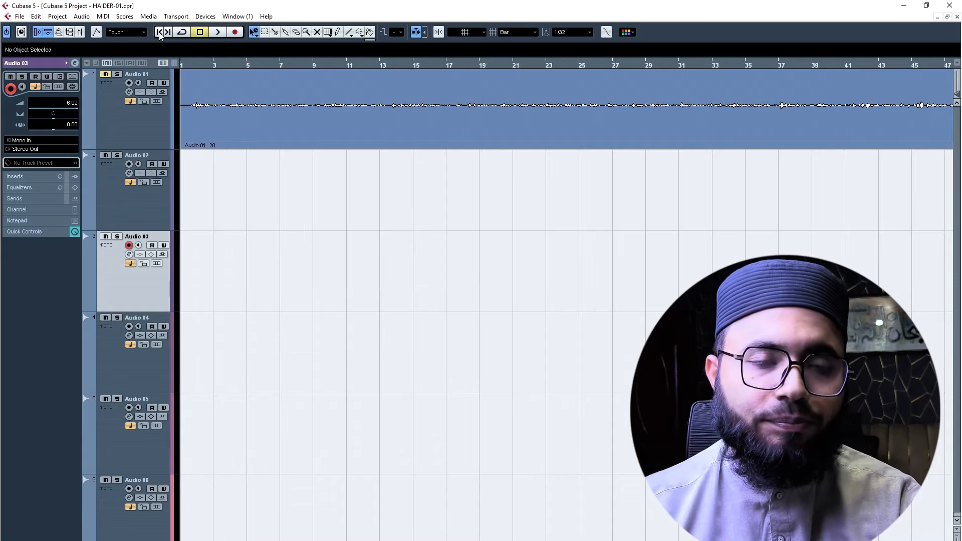
- Examine the timeline at different horizontal magnifications, from the full extent of the Audio 01 and Audio 03 recordings to closer detail
{"action": "key", "text": "g"}
{"action": "key", "text": "g"}
{"action": "key", "text": "g"}
{"action": "key", "text": "g"}
{"action": "key", "text": "g"}
{"action": "key", "text": "g"}
{"action": "key", "text": "g"}
{"action": "key", "text": "g"}
{"action": "key", "text": "g"}
{"action": "key", "text": "g"}
{"action": "key", "text": "g"}
{"action": "key", "text": "g"}
{"action": "key", "text": "g"}
{"action": "key", "text": "g"}
{"action": "key", "text": "g"}
{"action": "key", "text": "g"}
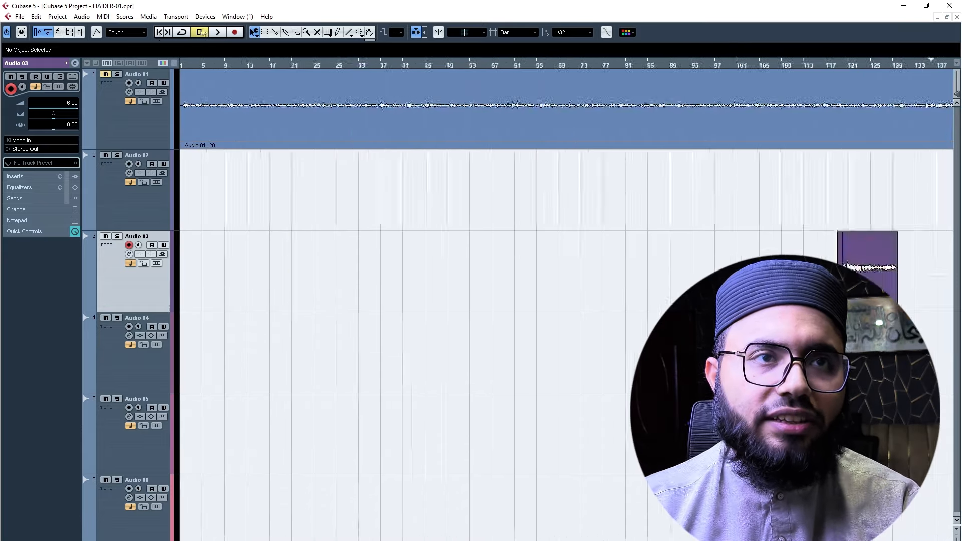
{"action": "key", "text": "h"}
{"action": "key", "text": "h"}
{"action": "key", "text": "h"}
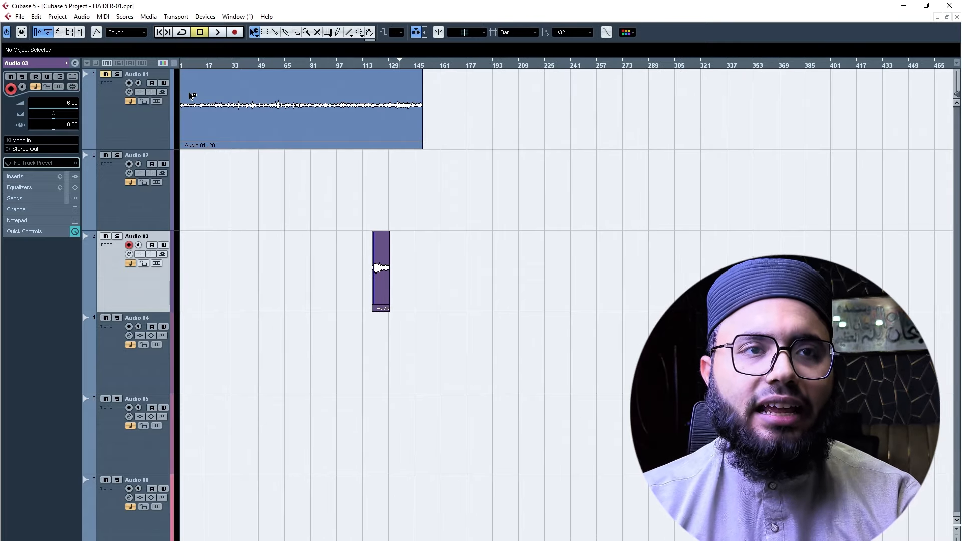
{"action": "key", "text": "h"}
{"action": "key", "text": "h"}
{"action": "key", "text": "h"}
{"action": "key", "text": "h"}
{"action": "key", "text": "h"}
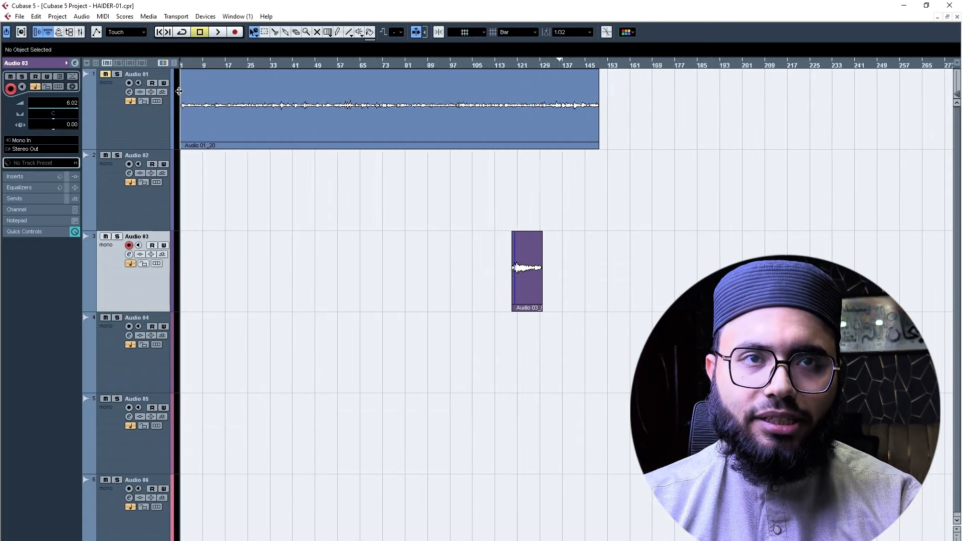
{"action": "key", "text": "h"}
- Place the playhead at about bar 38 and inspect the timeline around it in close detail
{"action": "left_click", "coordinate": [361, 64]}
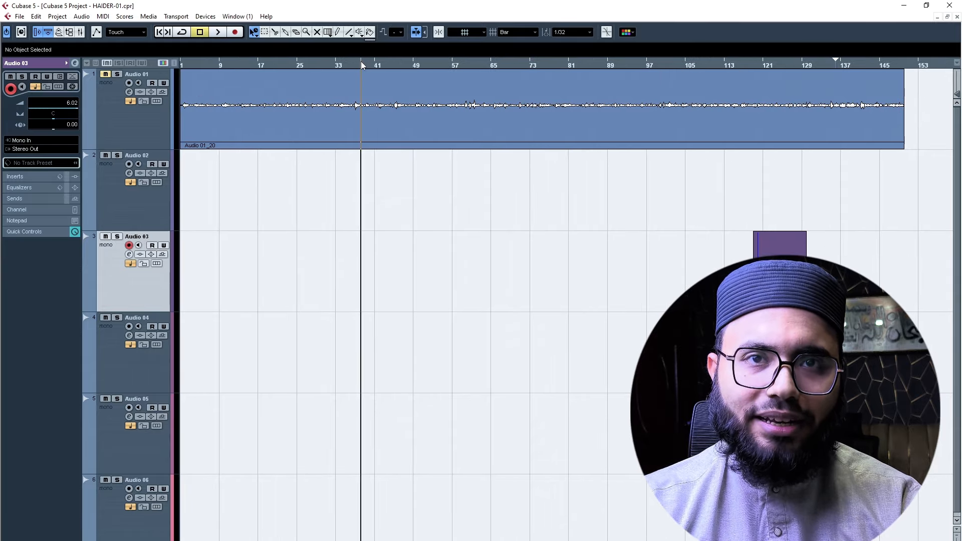
{"action": "key", "text": "h"}
{"action": "key", "text": "h"}
{"action": "key", "text": "h"}
{"action": "key", "text": "h"}
{"action": "key", "text": "h"}
{"action": "key", "text": "h"}
{"action": "key", "text": "h"}
{"action": "key", "text": "h"}
{"action": "key", "text": "h"}
{"action": "key", "text": "h"}
{"action": "key", "text": "h"}
{"action": "key", "text": "h"}
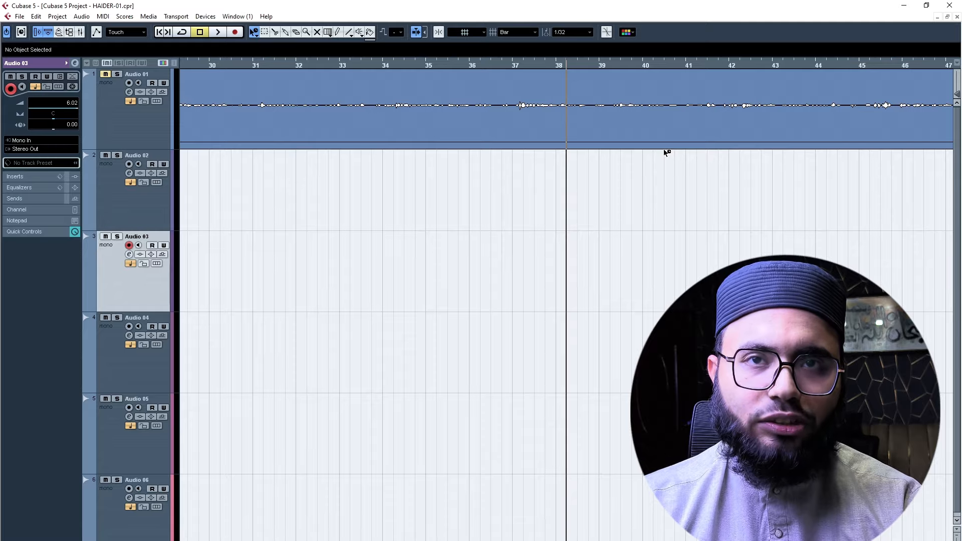
- Compare wide and close horizontal views of the timeline, finishing with both recordings fully in view
{"action": "key", "text": "g"}
{"action": "key", "text": "g"}
{"action": "key", "text": "g"}
{"action": "key", "text": "g"}
{"action": "key", "text": "g"}
{"action": "key", "text": "g"}
{"action": "key", "text": "g"}
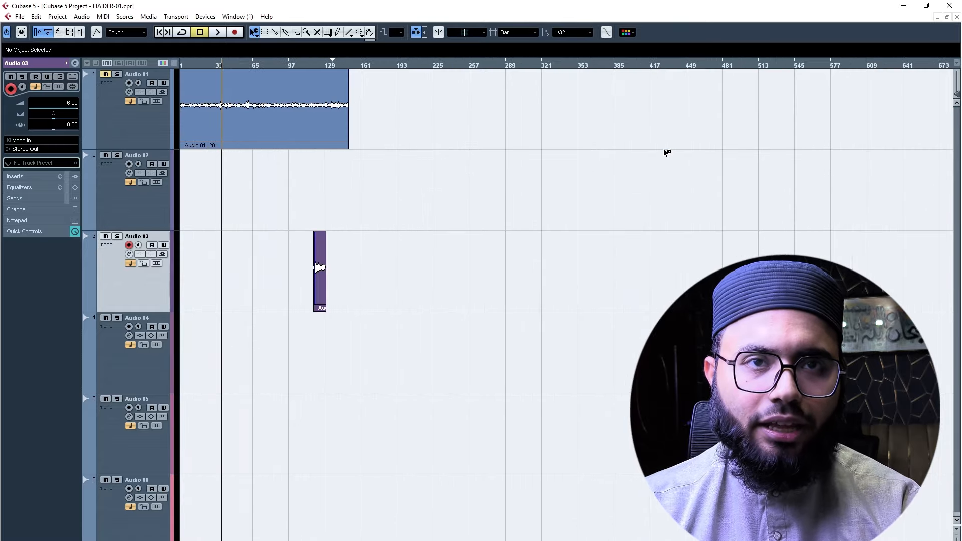
{"action": "key", "text": "h"}
{"action": "key", "text": "h"}
{"action": "key", "text": "h"}
{"action": "key", "text": "h"}
{"action": "key", "text": "h"}
{"action": "key", "text": "h"}
{"action": "key", "text": "h"}
{"action": "key", "text": "h"}
{"action": "key", "text": "h"}
{"action": "key", "text": "g"}
{"action": "key", "text": "g"}
{"action": "key", "text": "g"}
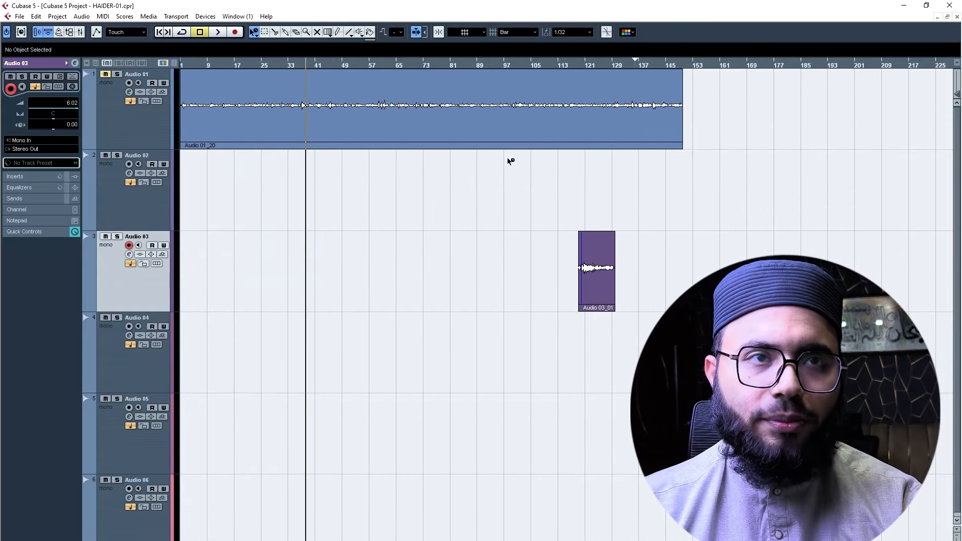
- Send the playhead to the beginning of the project and from there to the end of the Audio 01 recording
{"action": "left_click", "coordinate": [158, 34]}
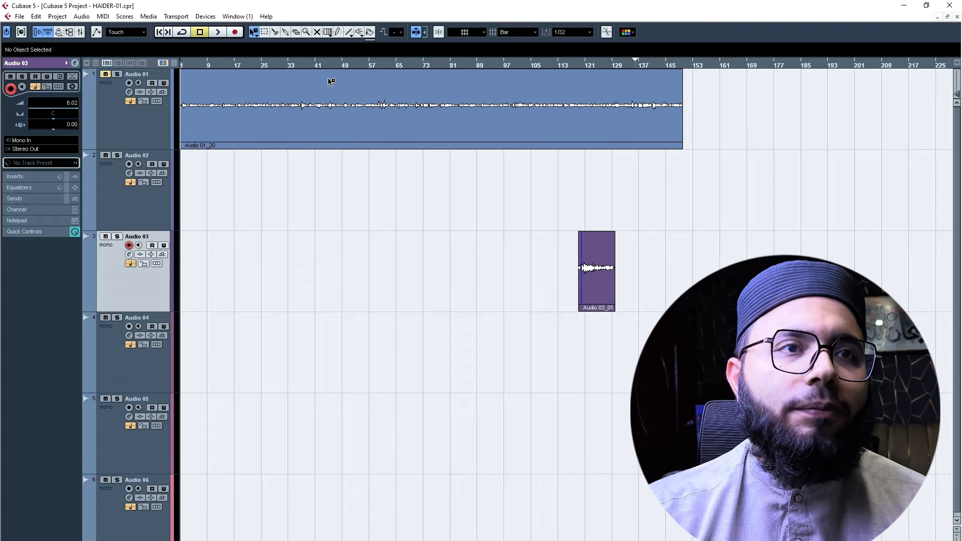
{"action": "left_click", "coordinate": [167, 32]}
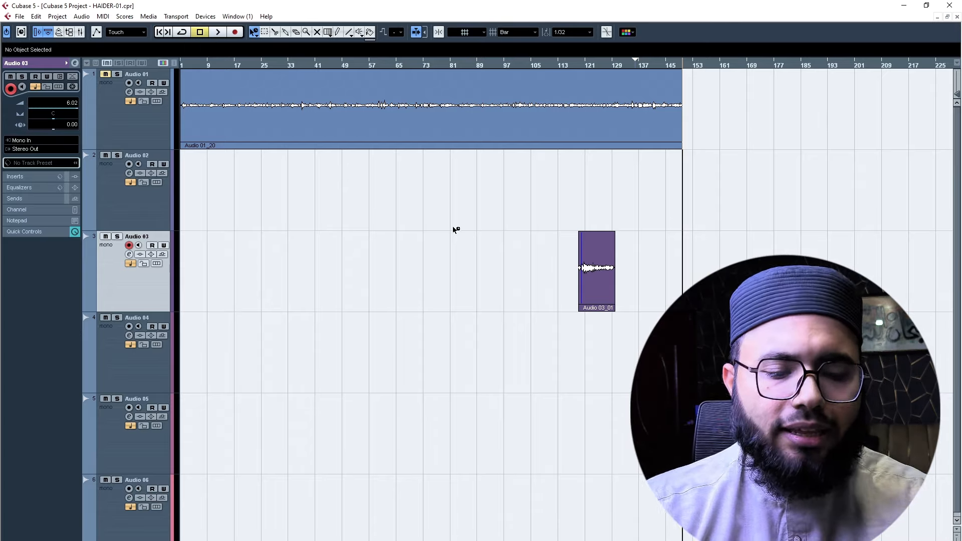
{"action": "key", "text": "g"}
{"action": "key", "text": "h"}
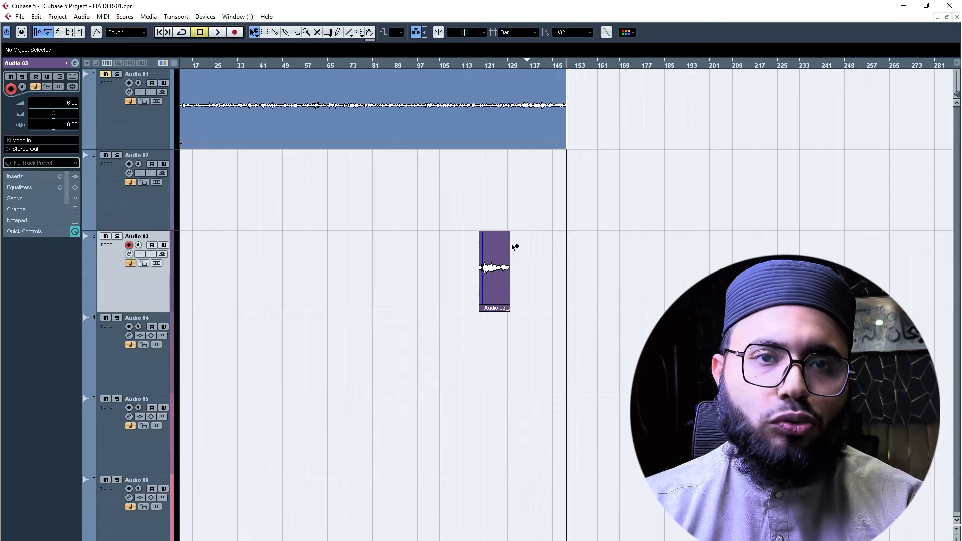
- Place the playhead at about bar 126 inside the Audio 03 take and inspect its waveform up close
{"action": "left_click", "coordinate": [499, 65]}
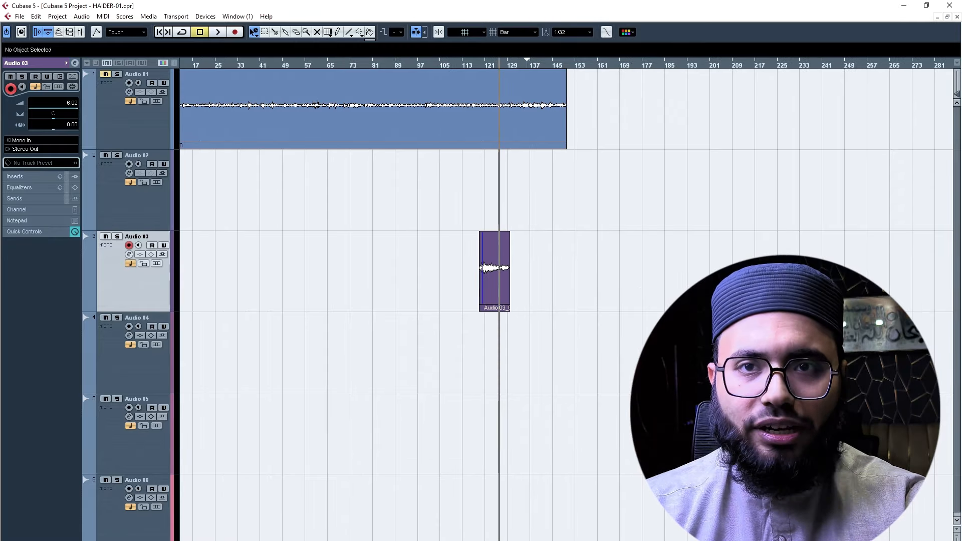
{"action": "key", "text": "g"}
{"action": "key", "text": "h"}
{"action": "key", "text": "h"}
{"action": "key", "text": "h"}
{"action": "key", "text": "h"}
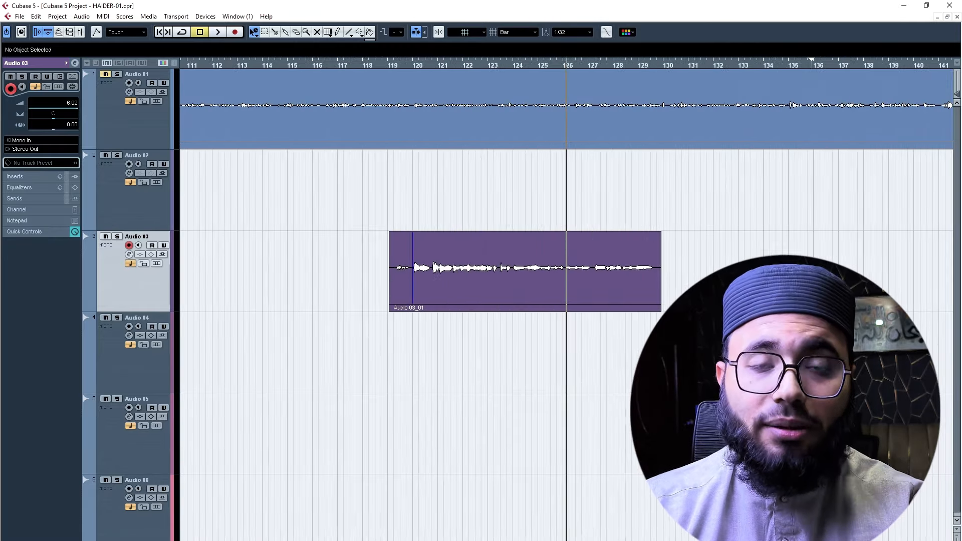
{"action": "key", "text": "g"}
{"action": "key", "text": "h"}
{"action": "key", "text": "h"}
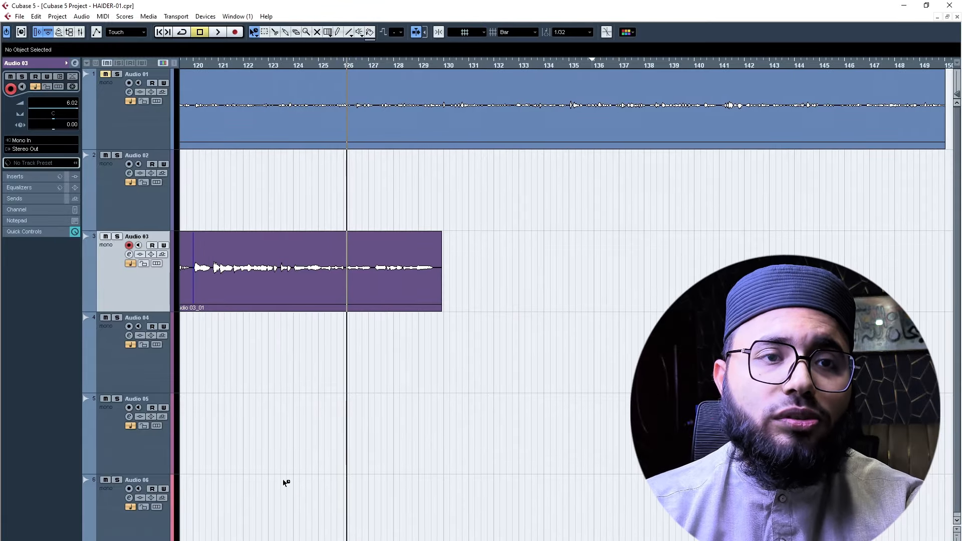
- Place the playhead at about bar 123 in the Audio 03 take and inspect the surrounding section
{"action": "left_click", "coordinate": [268, 66]}
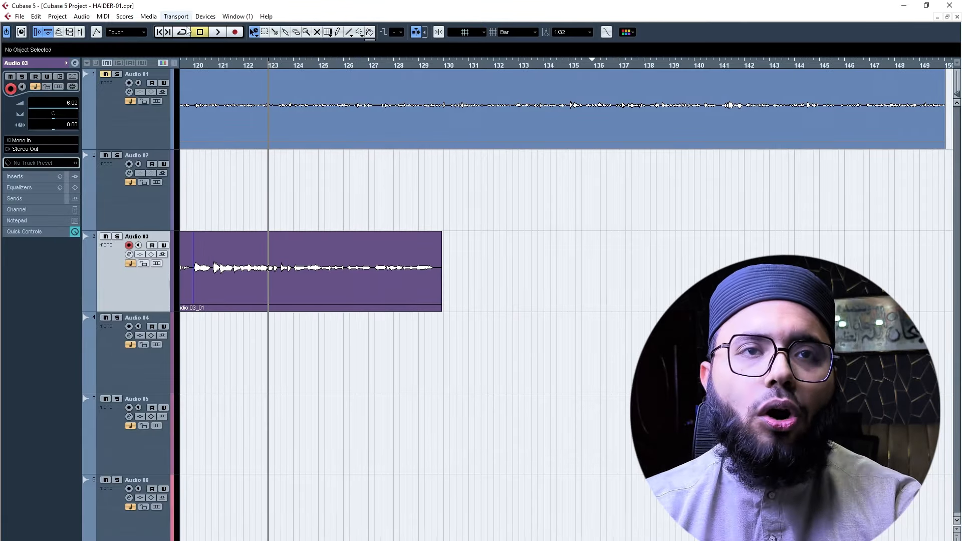
{"action": "key", "text": "g"}
{"action": "key", "text": "h"}
{"action": "key", "text": "h"}
{"action": "key", "text": "h"}
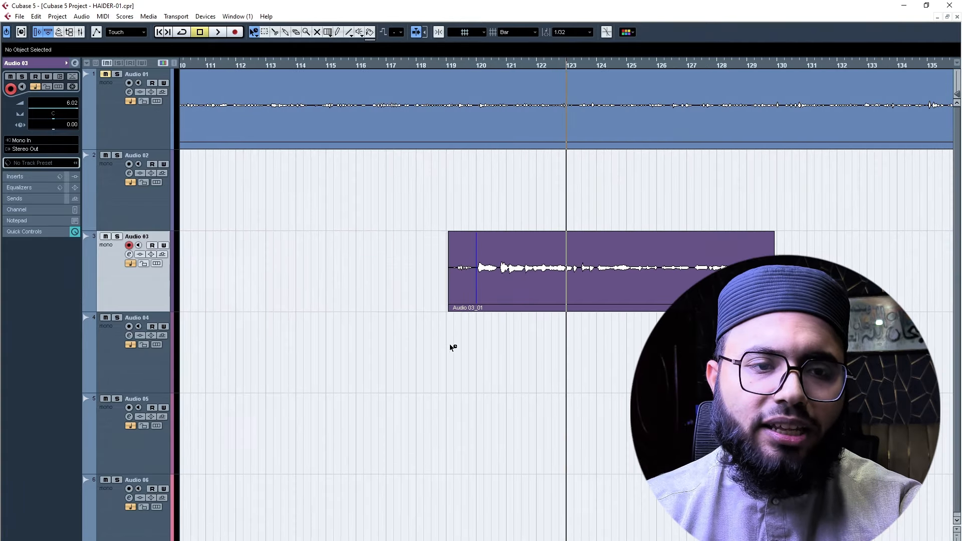
- Mark a cycle range from about bar 122.2 to bar 123.7 over the Audio 03 take and activate cycle mode
{"action": "scroll", "coordinate": [339, 205], "scroll_direction": "right", "scroll_amount": 6}
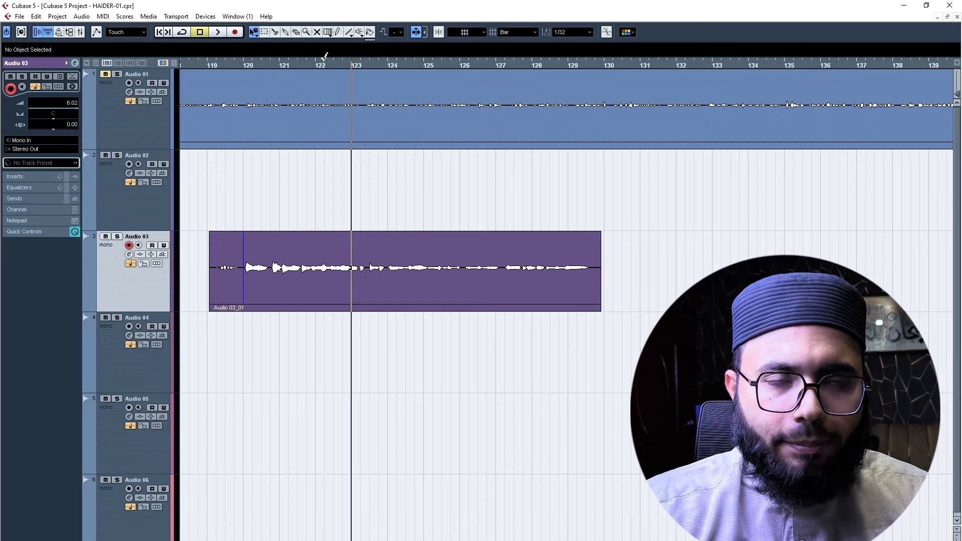
{"action": "left_click_drag", "start_coordinate": [325, 55], "coordinate": [441, 59]}
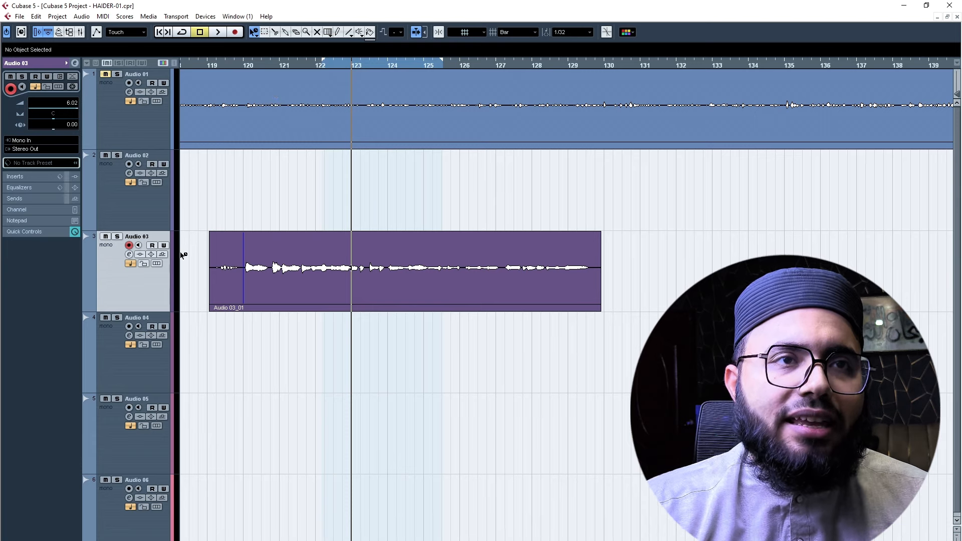
{"action": "left_click", "coordinate": [180, 34]}
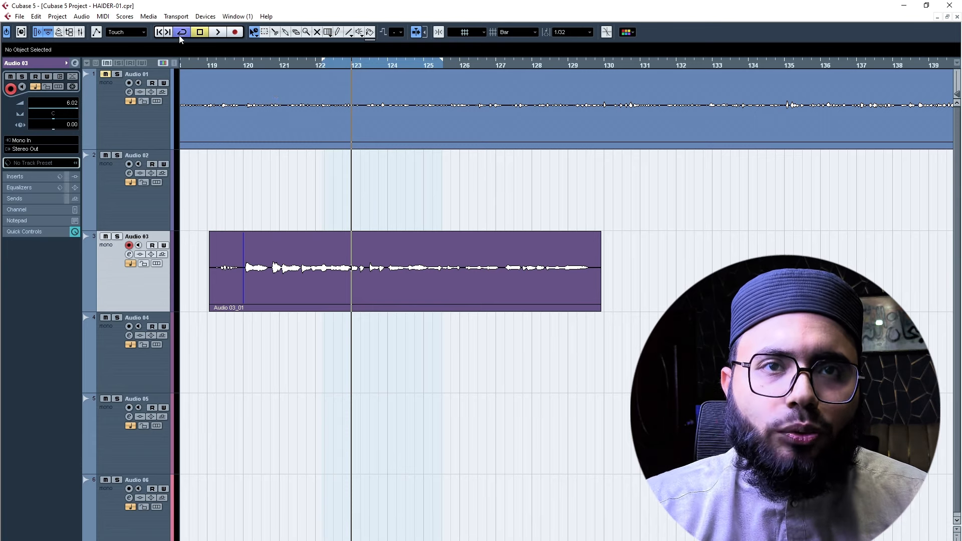
{"action": "left_click", "coordinate": [440, 63]}
{"action": "left_click_drag", "start_coordinate": [441, 63], "coordinate": [377, 64]}
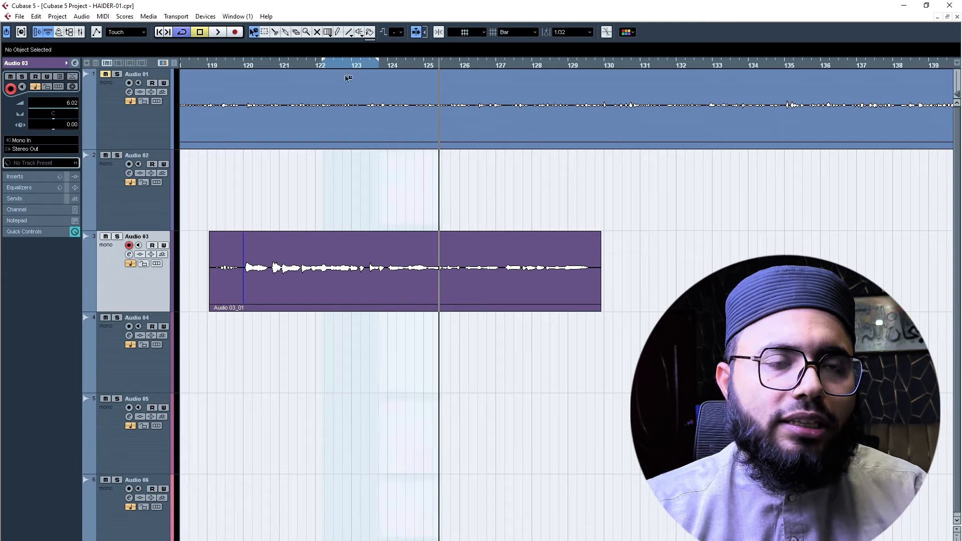
- Play back the cycle range from about bar 122.5, stop, and place the playhead at about bar 124.7
{"action": "left_click", "coordinate": [335, 65]}
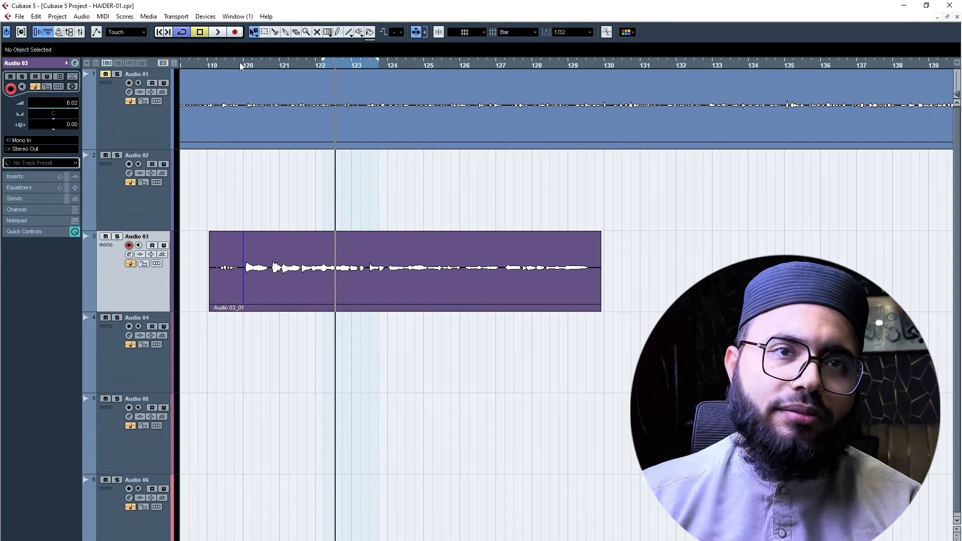
{"action": "key", "text": "space"}
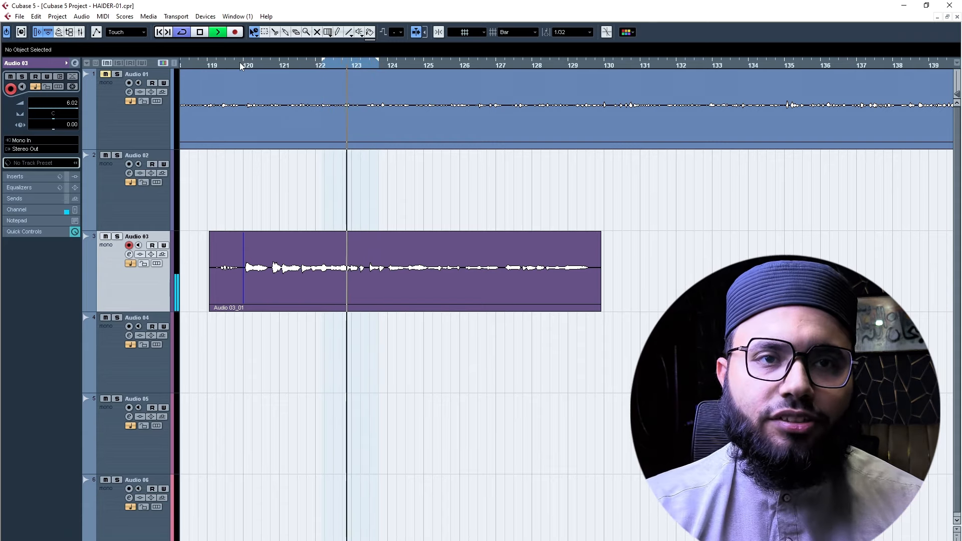
{"action": "key", "text": "space"}
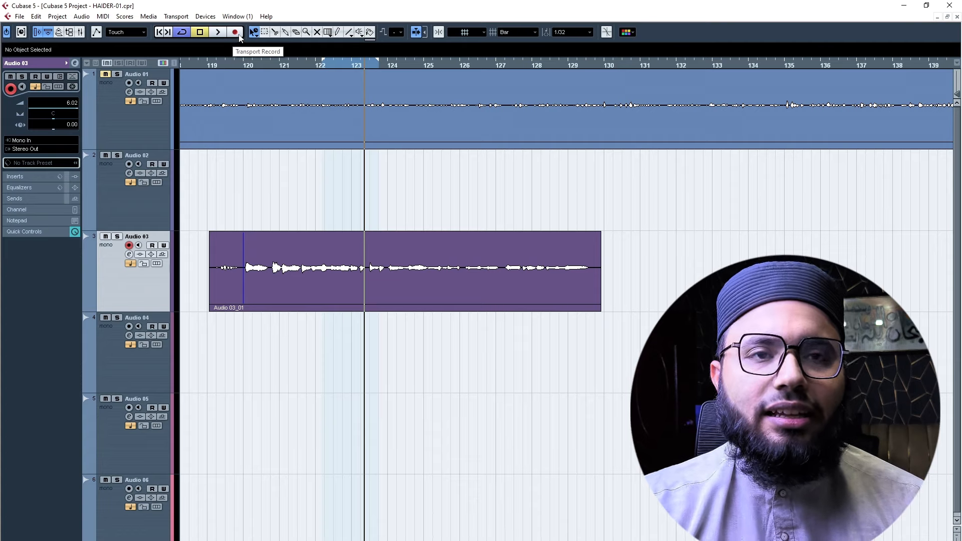
{"action": "left_click", "coordinate": [412, 64]}
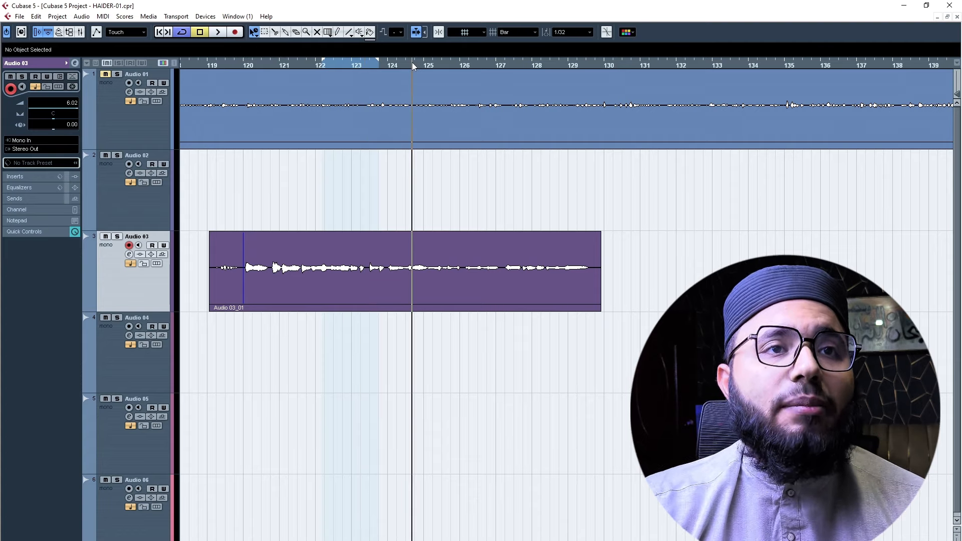
- Move the Audio 03 take to start at bar 121 on its track with the Object Selection tool
{"action": "left_click", "coordinate": [252, 32]}
{"action": "left_click", "coordinate": [271, 45]}
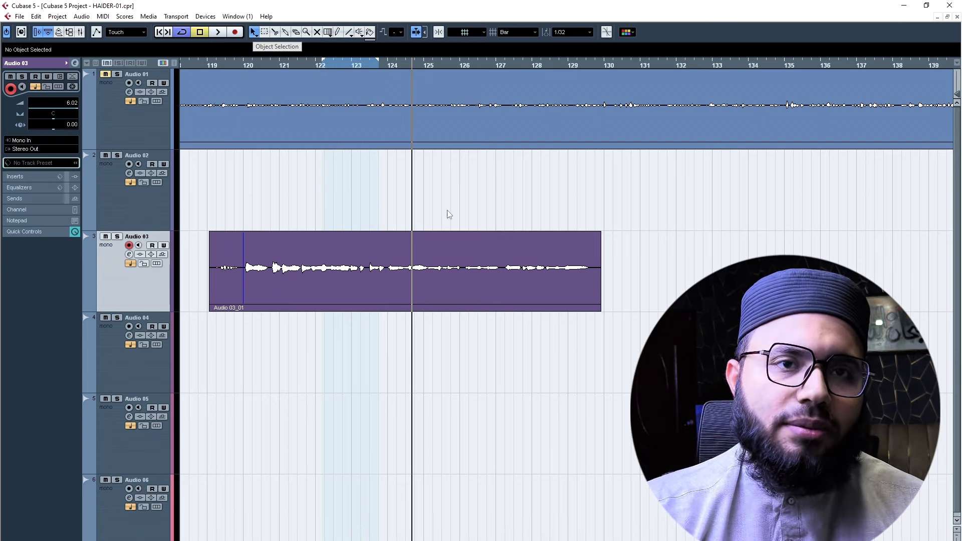
{"action": "left_click_drag", "start_coordinate": [363, 249], "coordinate": [455, 267]}
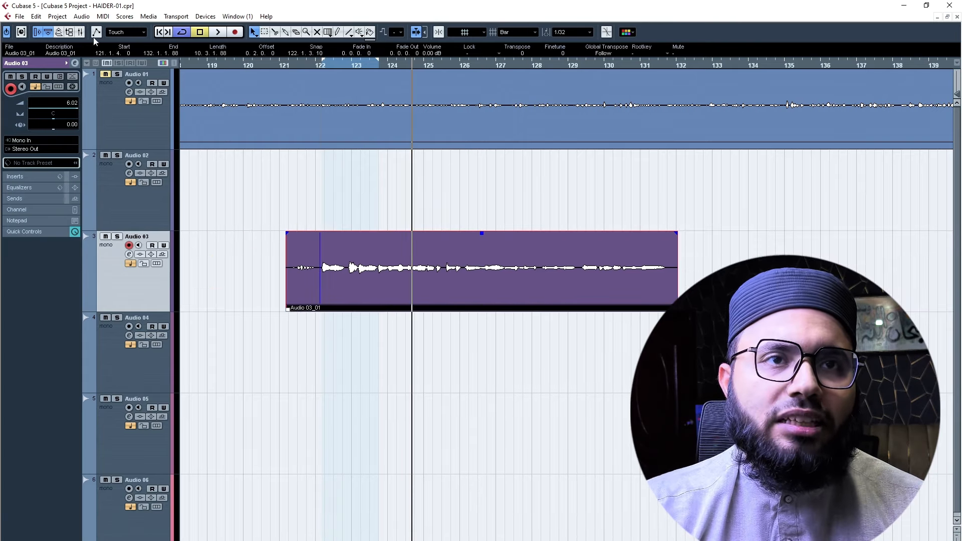
- Delete the stretch from about bar 123.3 to 124.6 of the Audio 03 take using Range Selection, and undo the deletion
{"action": "left_click", "coordinate": [265, 32]}
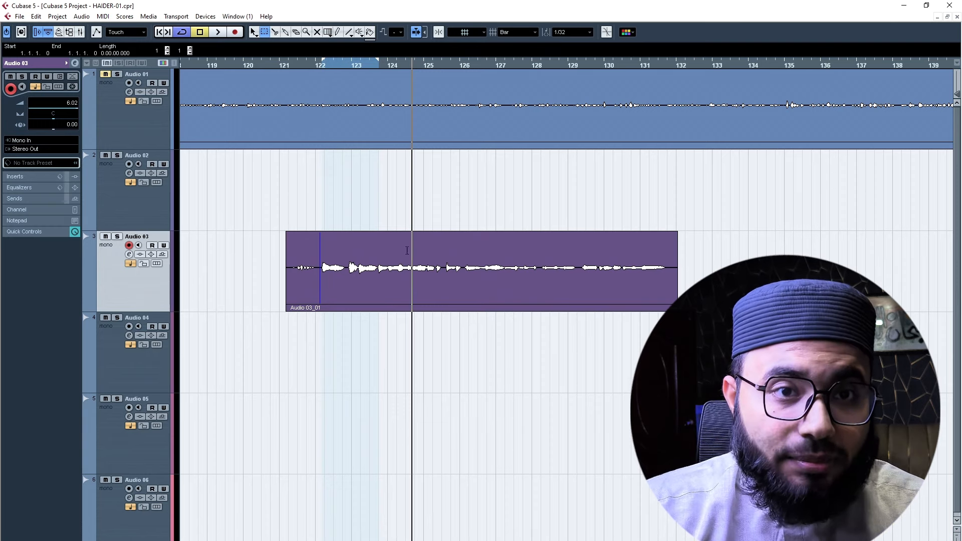
{"action": "left_click_drag", "start_coordinate": [361, 270], "coordinate": [411, 270]}
{"action": "key", "text": "Delete"}
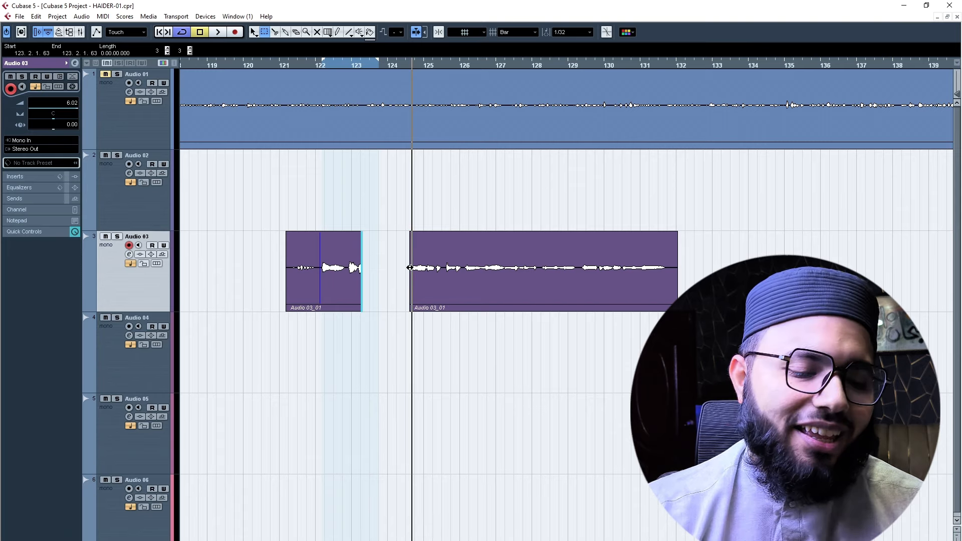
{"action": "key", "text": "ctrl+z"}
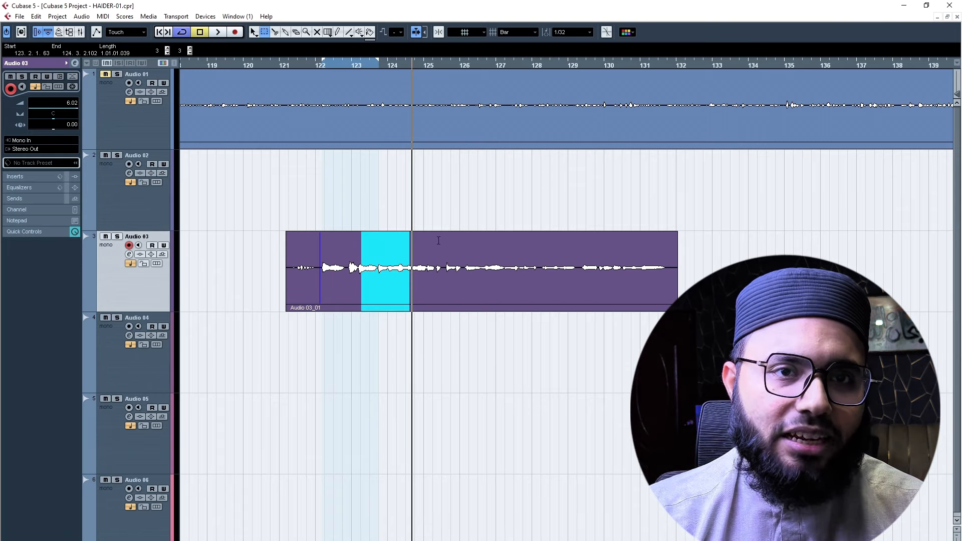
- Reselect the Range Selection tool and try moving the section from about bar 123.3 to 124.6 within the Audio 03 take
{"action": "right_click", "coordinate": [391, 204]}
{"action": "left_click", "coordinate": [391, 205]}
{"action": "right_click", "coordinate": [365, 179]}
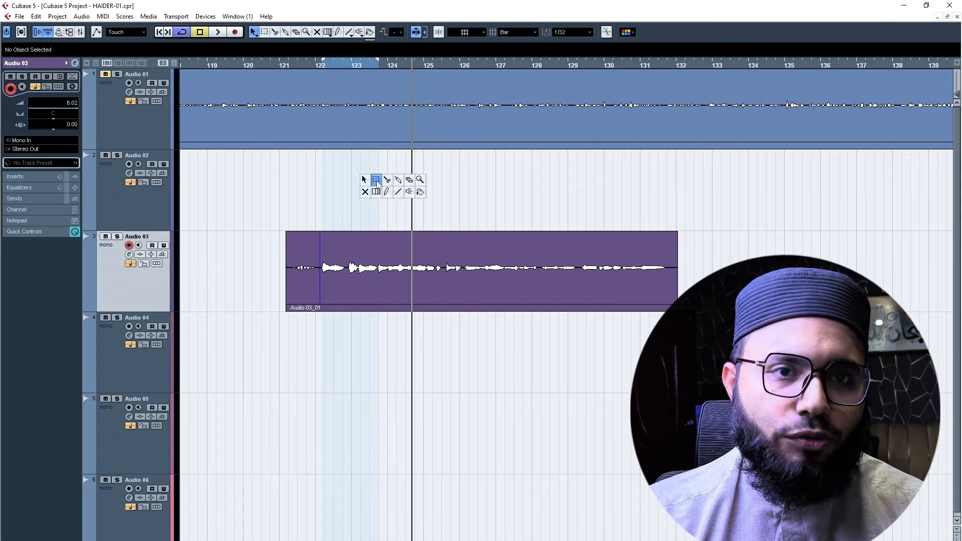
{"action": "left_click", "coordinate": [377, 180]}
{"action": "left_click_drag", "start_coordinate": [388, 251], "coordinate": [383, 285]}
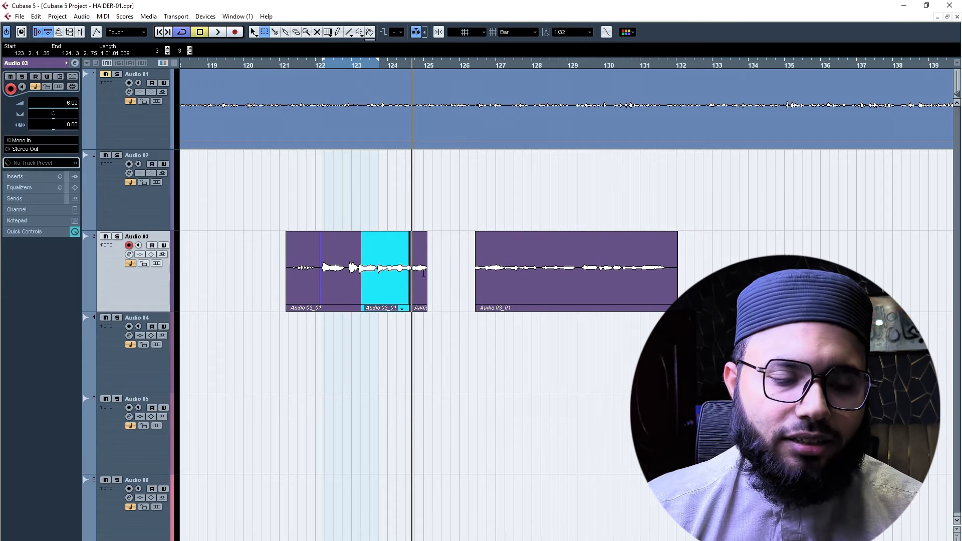
- Undo the range edits and the move of the Audio 03 take, and clear the range selection
{"action": "key", "text": "ctrl+z"}
{"action": "key", "text": "ctrl+z"}
{"action": "key", "text": "ctrl+z"}
{"action": "key", "text": "ctrl+z"}
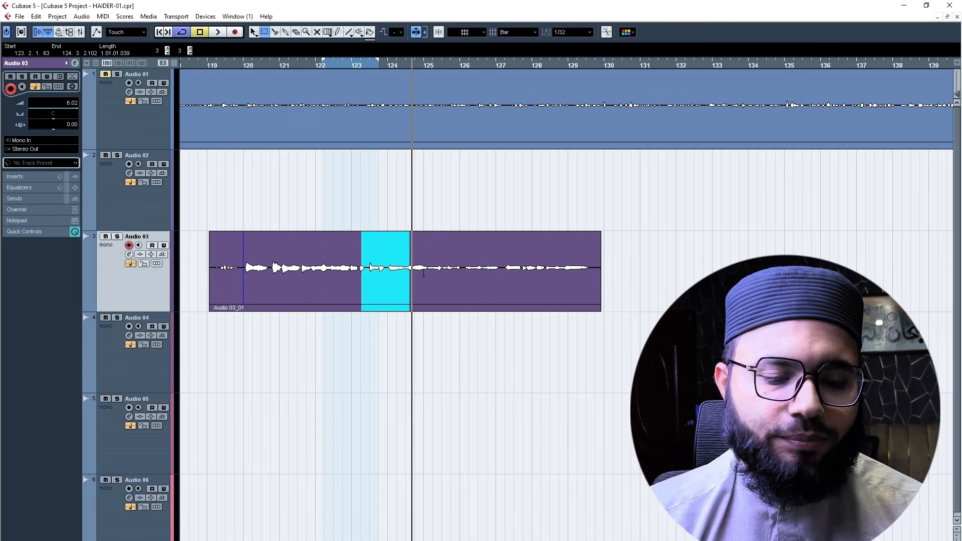
{"action": "left_click", "coordinate": [443, 190]}
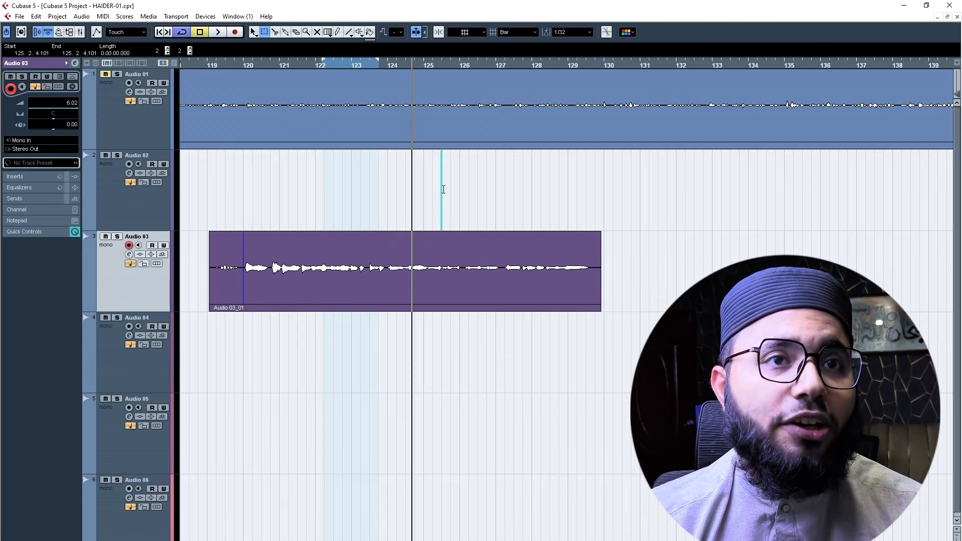
- Split the Audio 03 take at about bar 123.9 and return to the Object Selection tool
{"action": "left_click", "coordinate": [275, 32]}
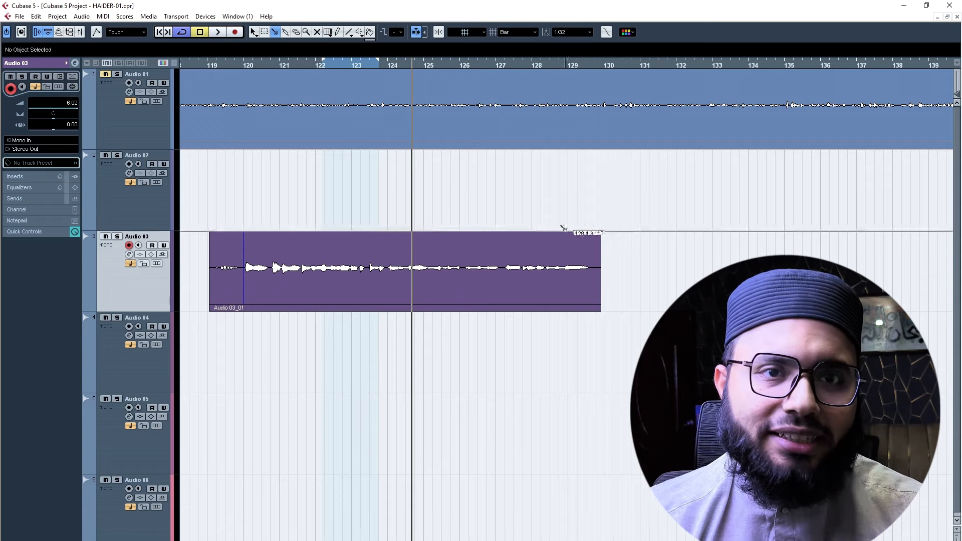
{"action": "left_click", "coordinate": [388, 270]}
{"action": "key", "text": "1"}
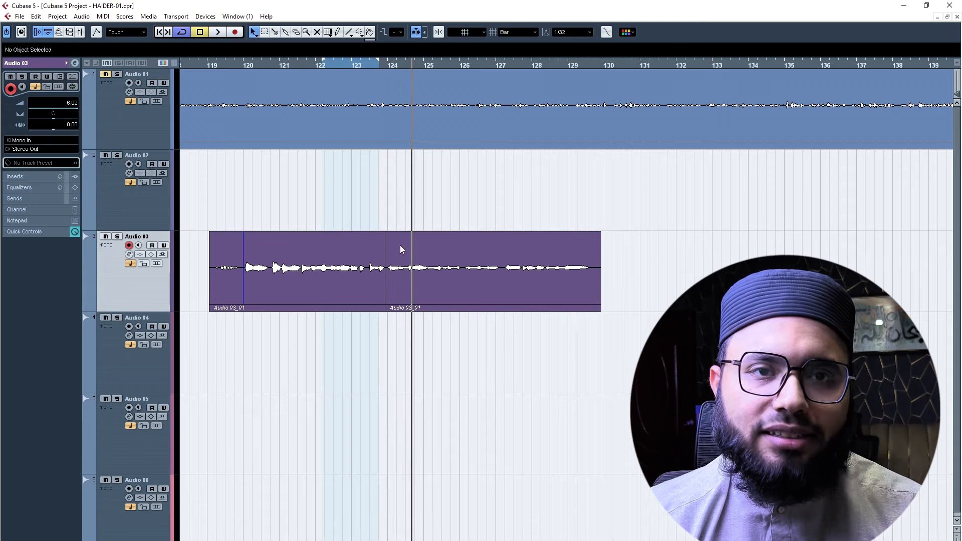
- Move the two pieces of the split Audio 03 take apart, and undo the moves and the split
{"action": "left_click_drag", "start_coordinate": [400, 249], "coordinate": [584, 249]}
{"action": "left_click_drag", "start_coordinate": [278, 269], "coordinate": [271, 268]}
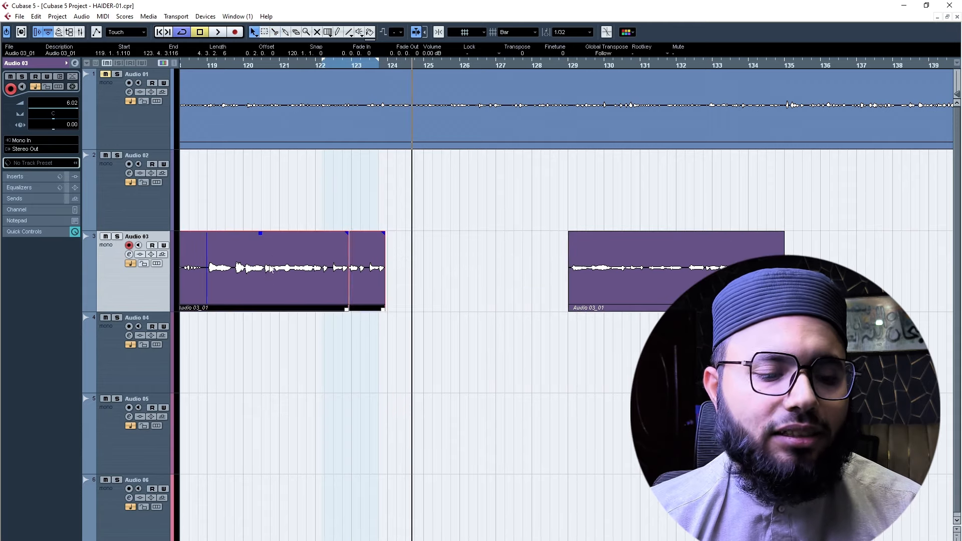
{"action": "key", "text": "ctrl+z"}
{"action": "key", "text": "ctrl+z"}
{"action": "key", "text": "ctrl+z"}
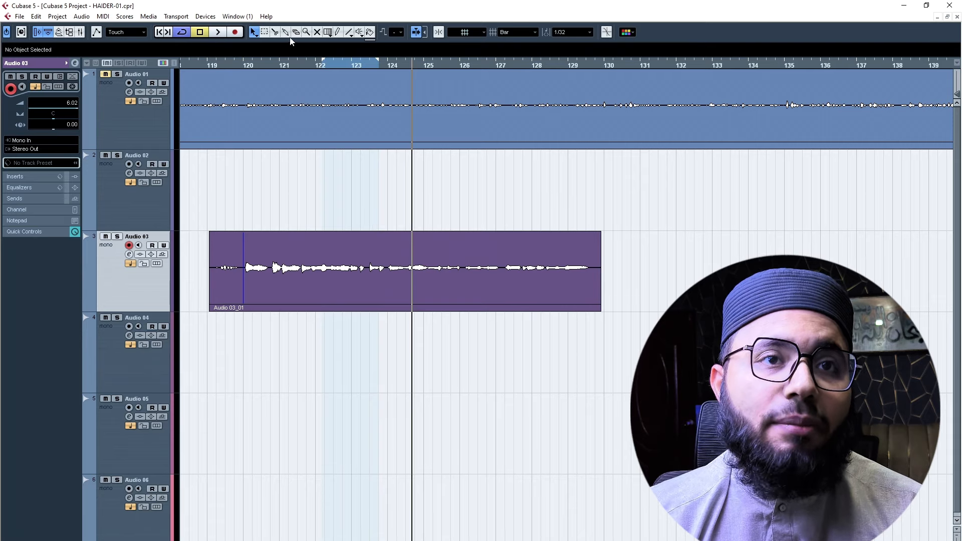
- Split the Audio 03 take at about positions 122.4.4 and 123.2.4 to isolate a short middle piece
{"action": "right_click", "coordinate": [443, 201]}
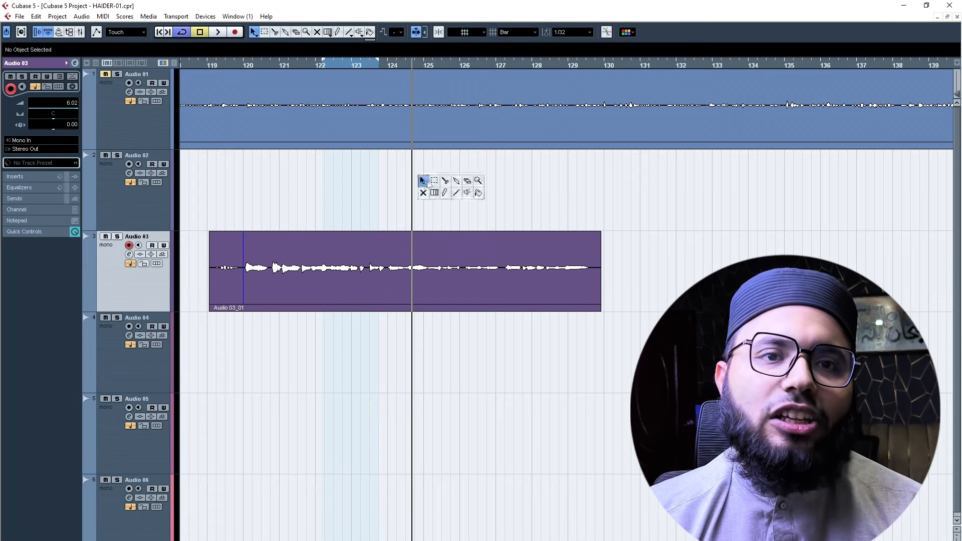
{"action": "left_click", "coordinate": [441, 181]}
{"action": "left_click", "coordinate": [350, 278]}
{"action": "left_click", "coordinate": [368, 278]}
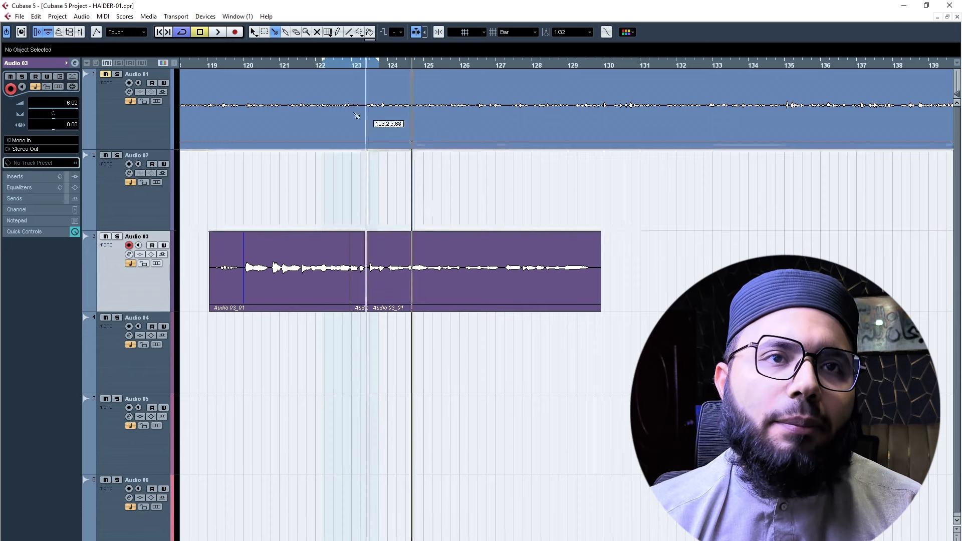
- Glue the short middle piece of the Audio 03 take to the piece that follows it
{"action": "key", "text": "4"}
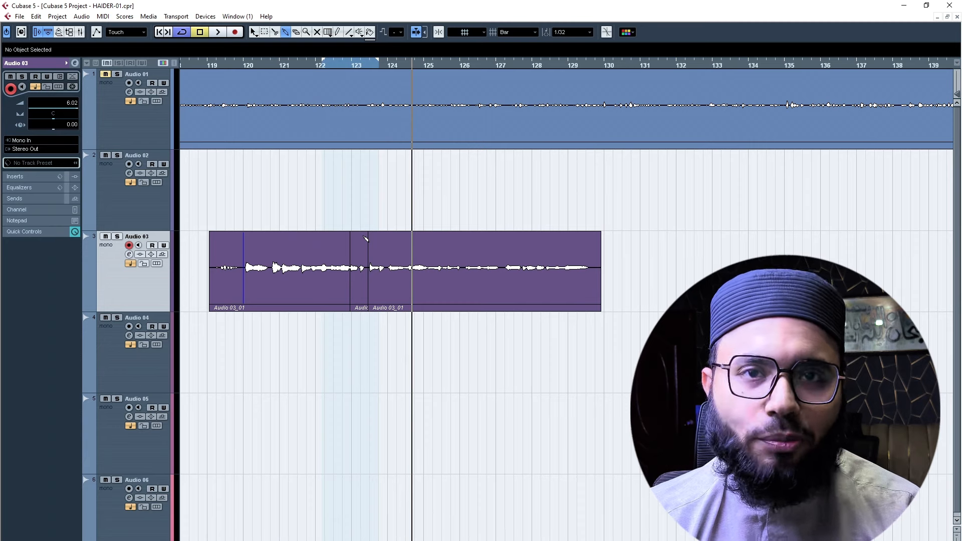
{"action": "left_click", "coordinate": [366, 238]}
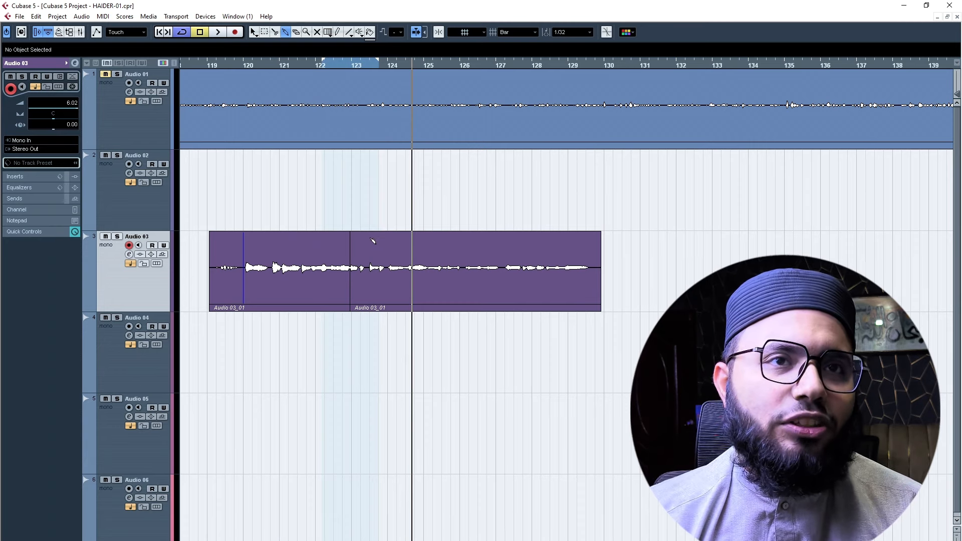
- Erase the glued second part of the Audio 03 take, and undo both the deletion and the glue
{"action": "left_click", "coordinate": [296, 32]}
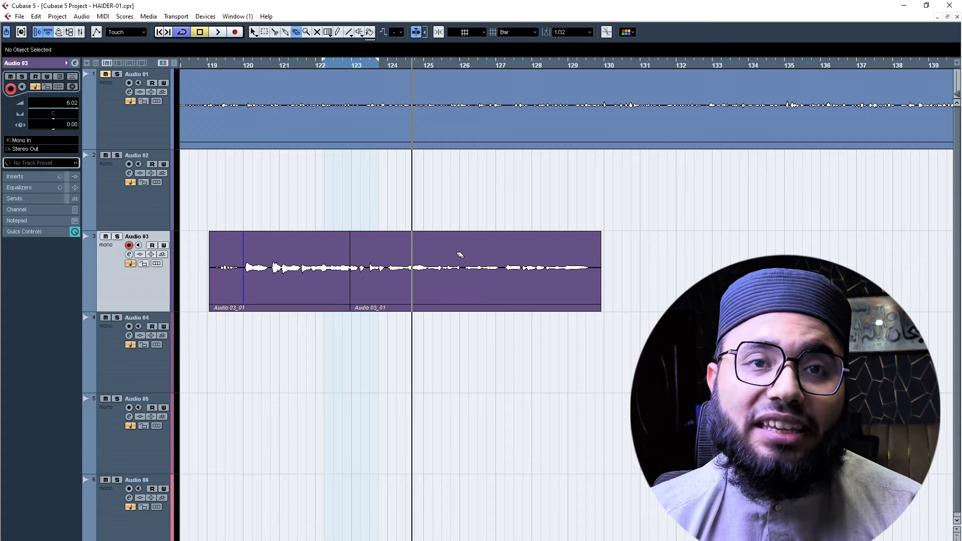
{"action": "left_click", "coordinate": [380, 250]}
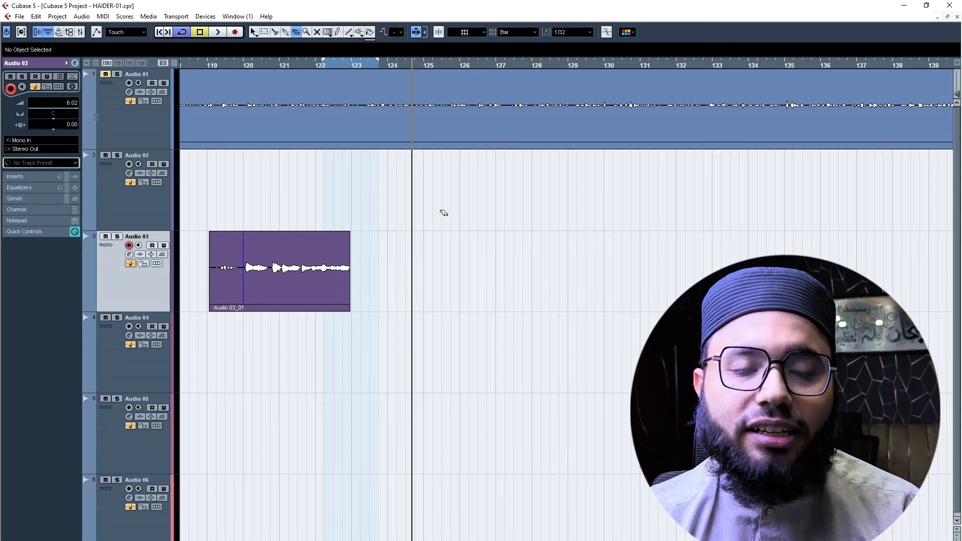
{"action": "key", "text": "ctrl+z"}
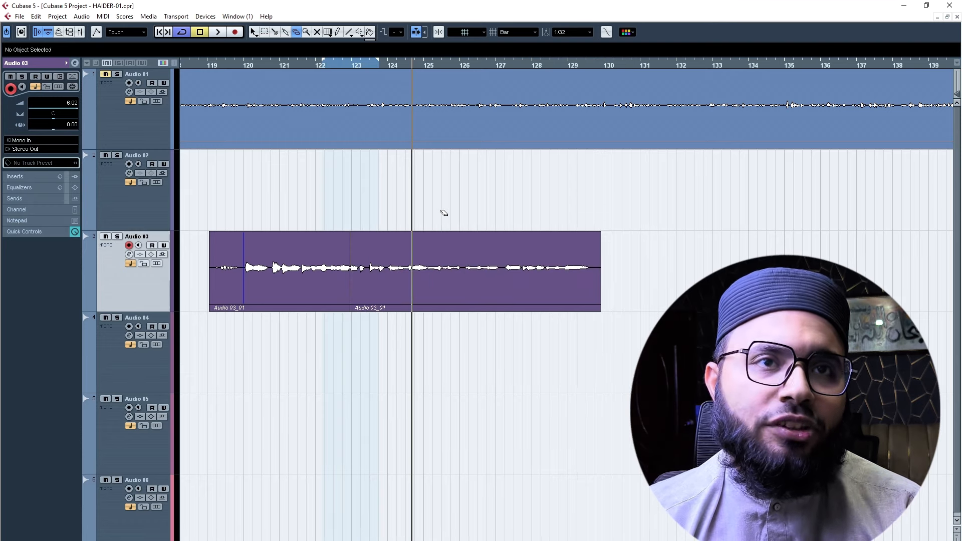
{"action": "key", "text": "ctrl+z"}
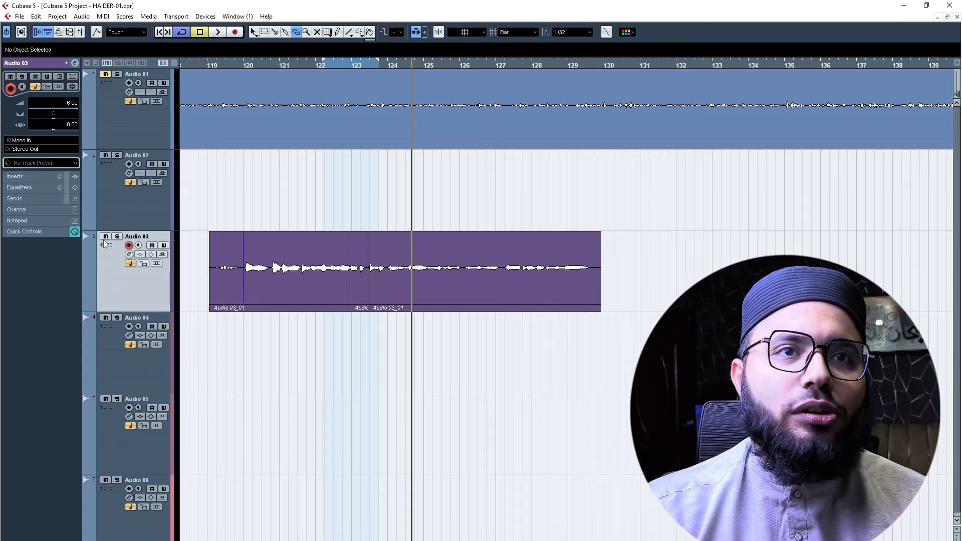
- Mute the short middle piece of the Audio 03 take with the Mute tool
{"action": "left_click", "coordinate": [317, 31]}
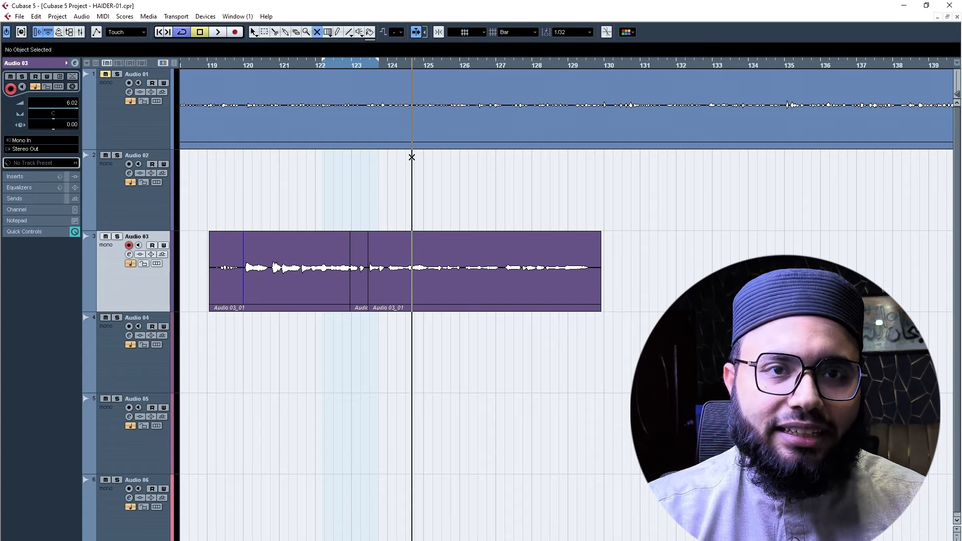
{"action": "left_click", "coordinate": [358, 270]}
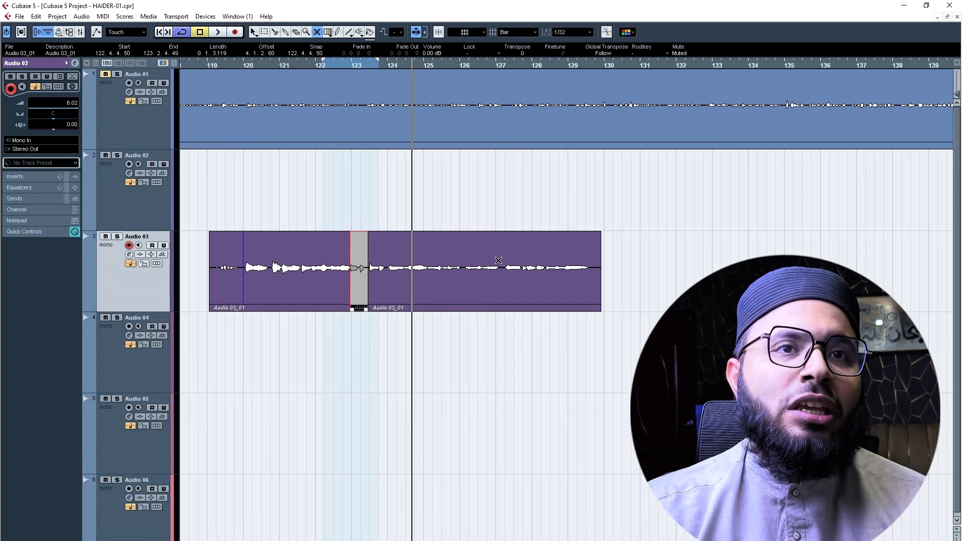
- Turn on snap and draw a one-bar part at bar 120 on the Audio 02 track
{"action": "left_click", "coordinate": [338, 33]}
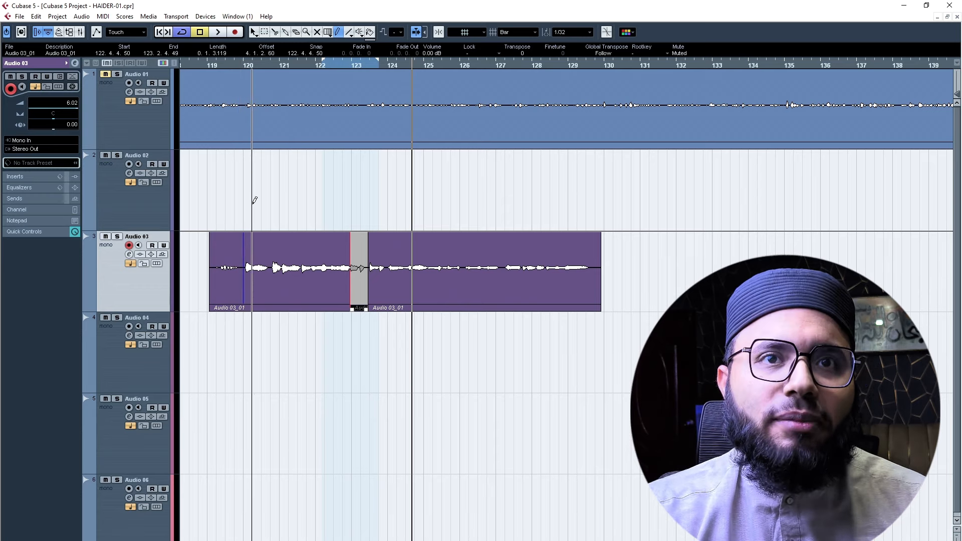
{"action": "left_click", "coordinate": [438, 32]}
{"action": "left_click_drag", "start_coordinate": [257, 200], "coordinate": [279, 197]}
- Select the Audio 02 part together with all Audio 03 pieces, move them one bar later, and clear the selection
{"action": "key", "text": "1"}
{"action": "left_click_drag", "start_coordinate": [208, 179], "coordinate": [484, 274]}
{"action": "left_click_drag", "start_coordinate": [269, 189], "coordinate": [314, 185]}
{"action": "left_click", "coordinate": [352, 373]}
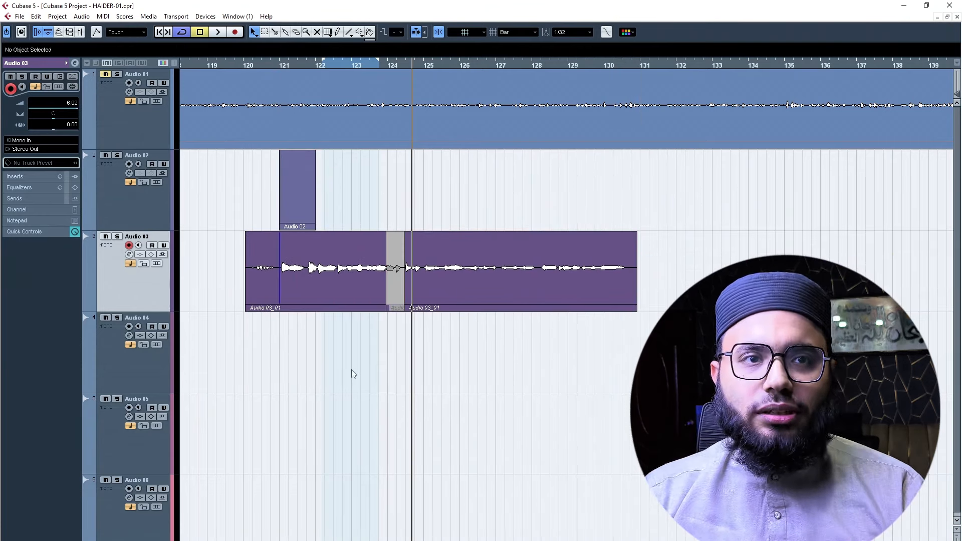